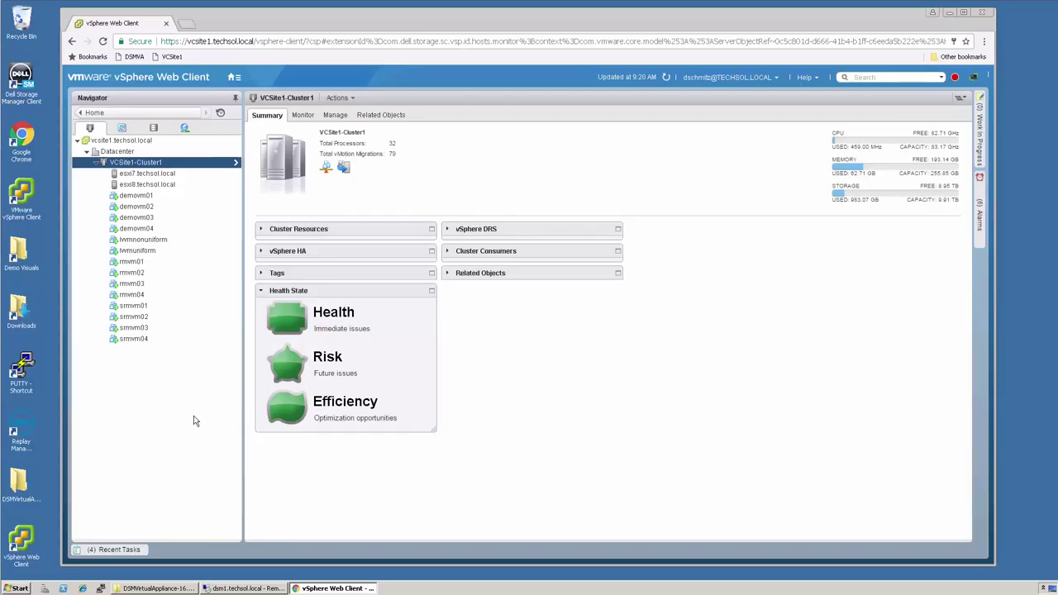
- Start deploying an OVF template to VCSite1-Cluster1 from the local file DSMBuildVM-16.2.1.228.ova
right_click(136, 165)
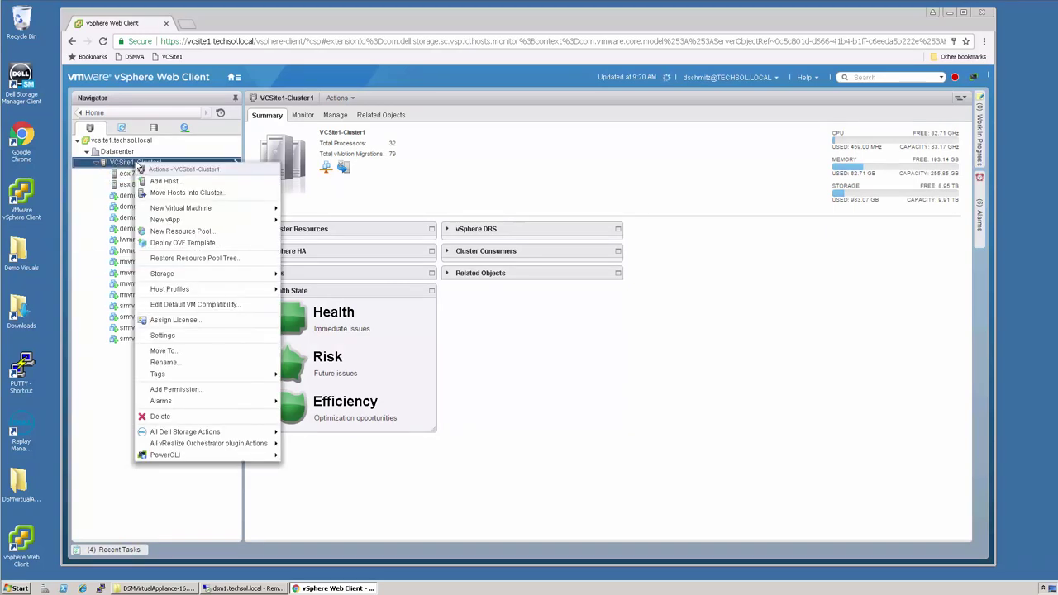
left_click(189, 247)
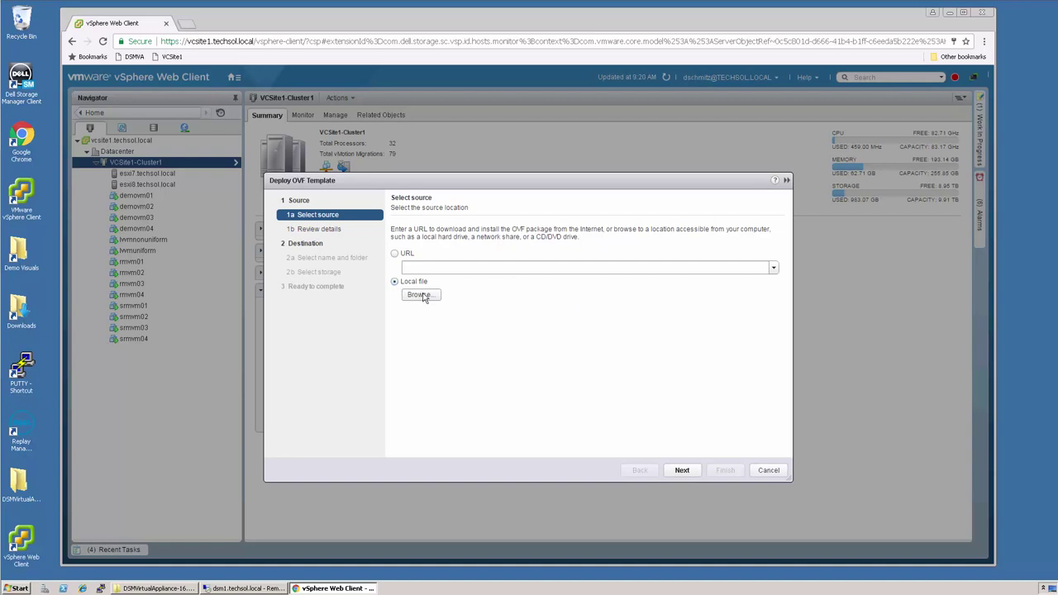
left_click(421, 295)
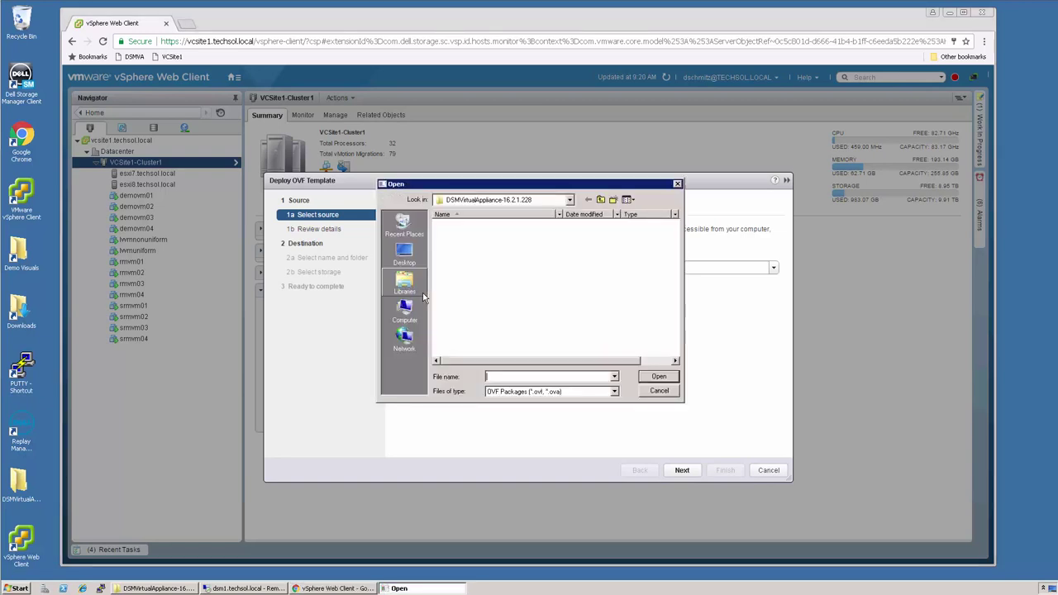
left_click(494, 262)
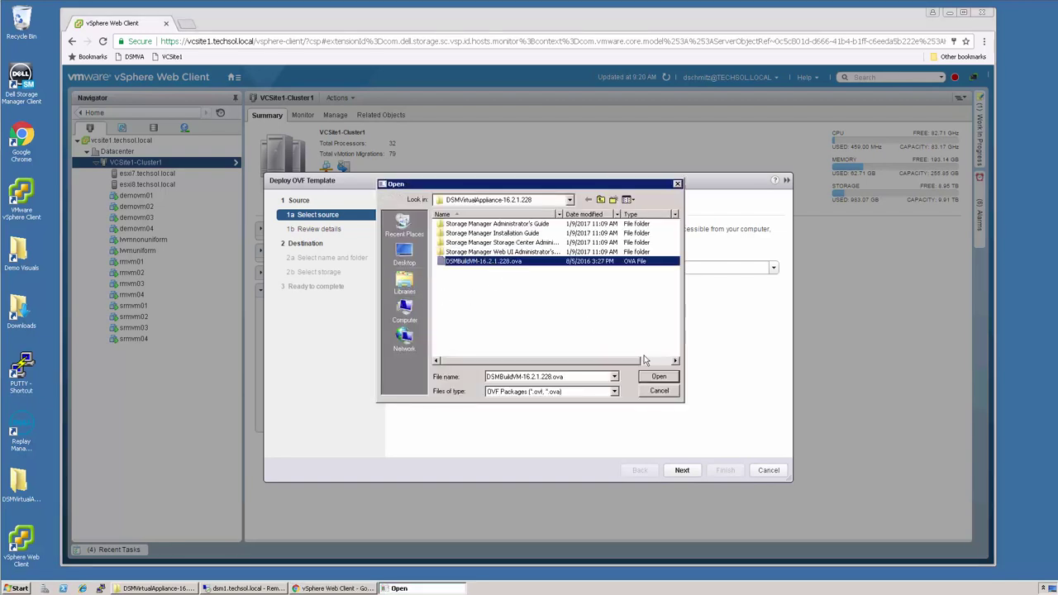
left_click(664, 379)
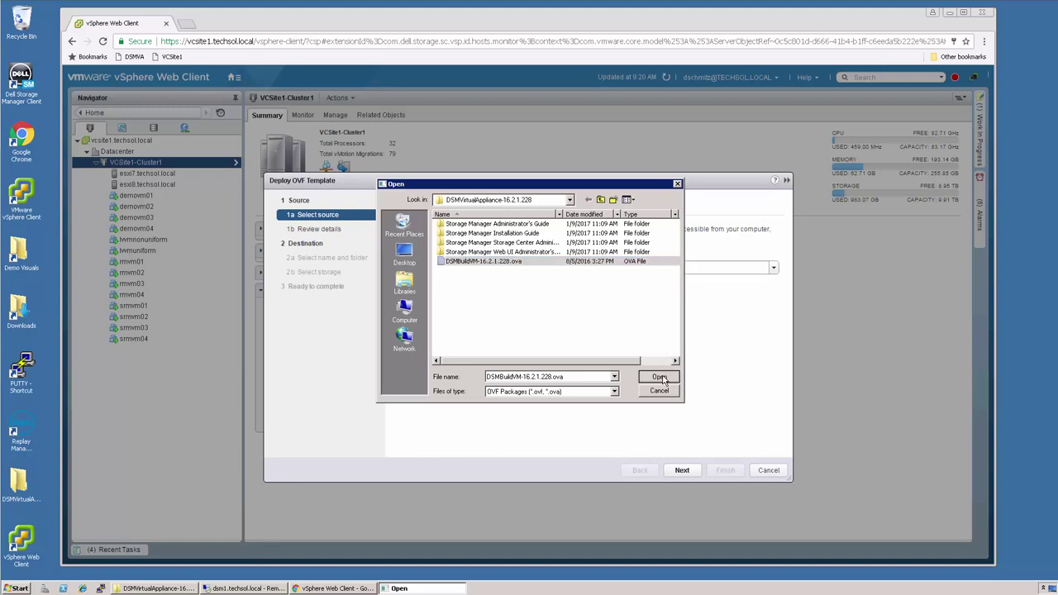
- Review the template details and accept the Dell end user license agreement
left_click(681, 471)
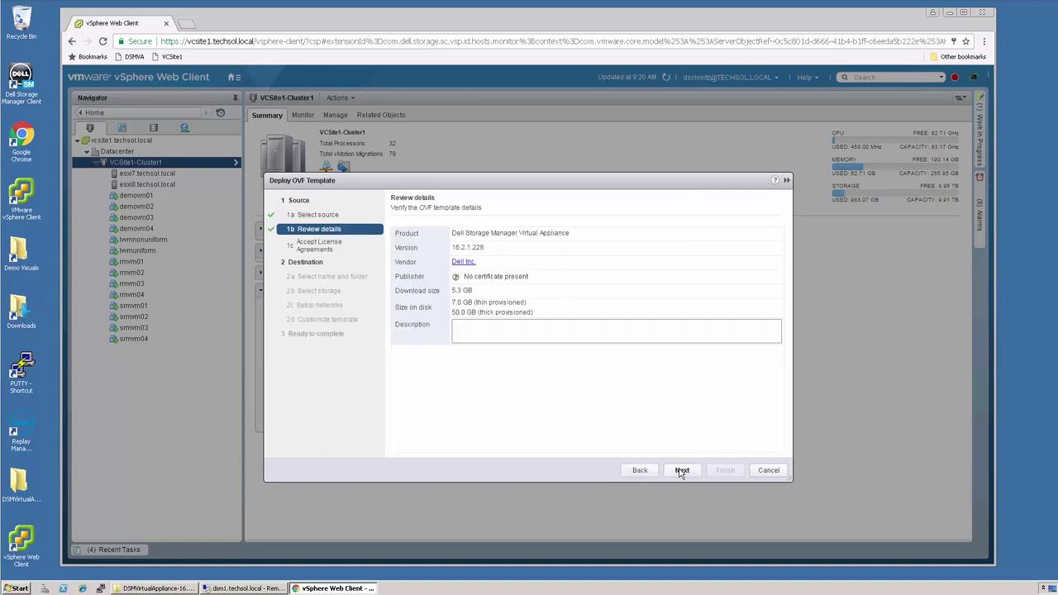
left_click(680, 472)
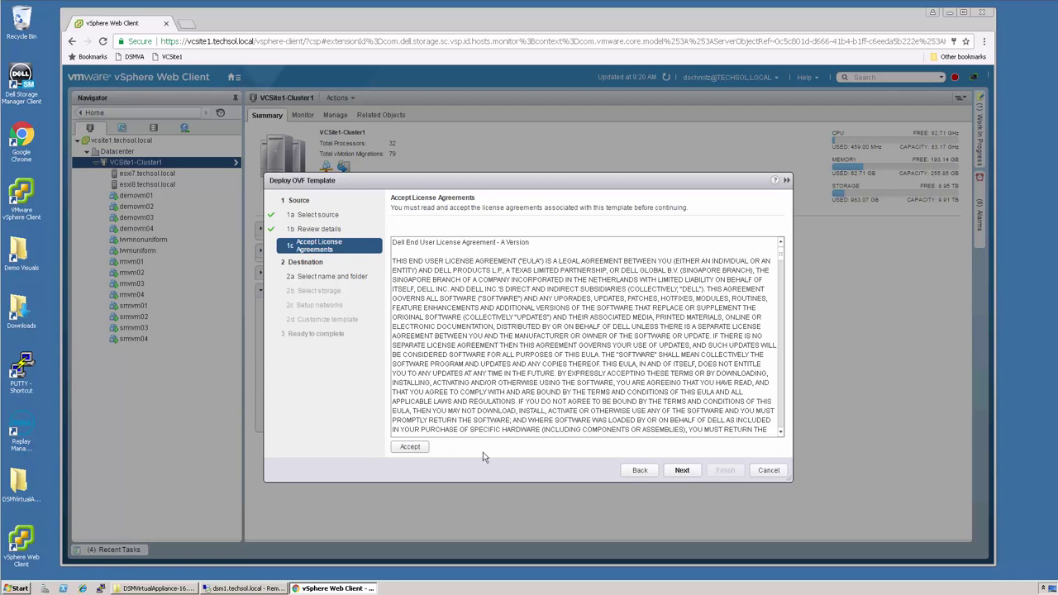
left_click(407, 447)
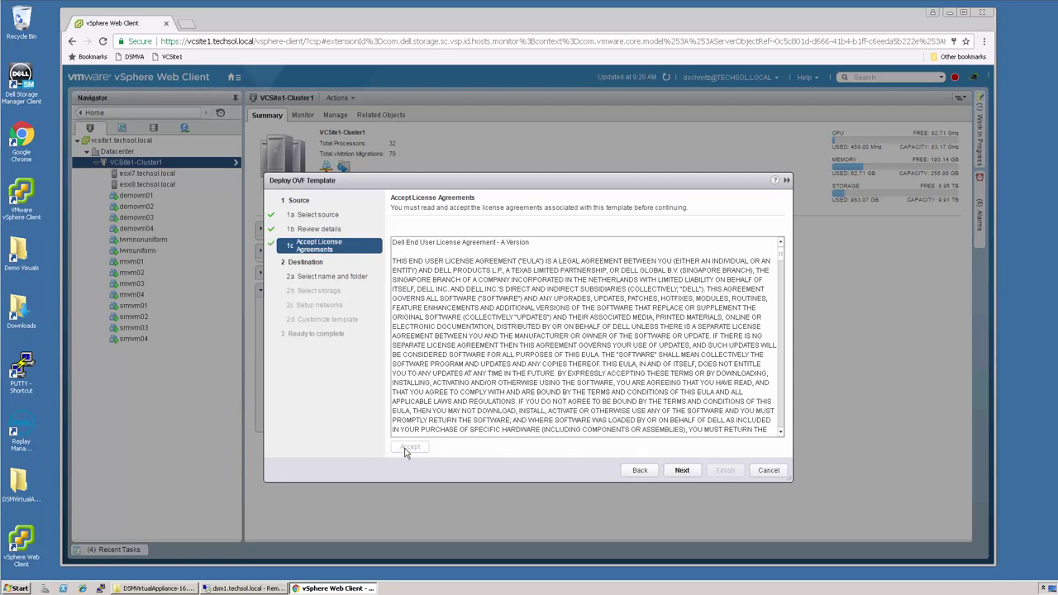
left_click(685, 471)
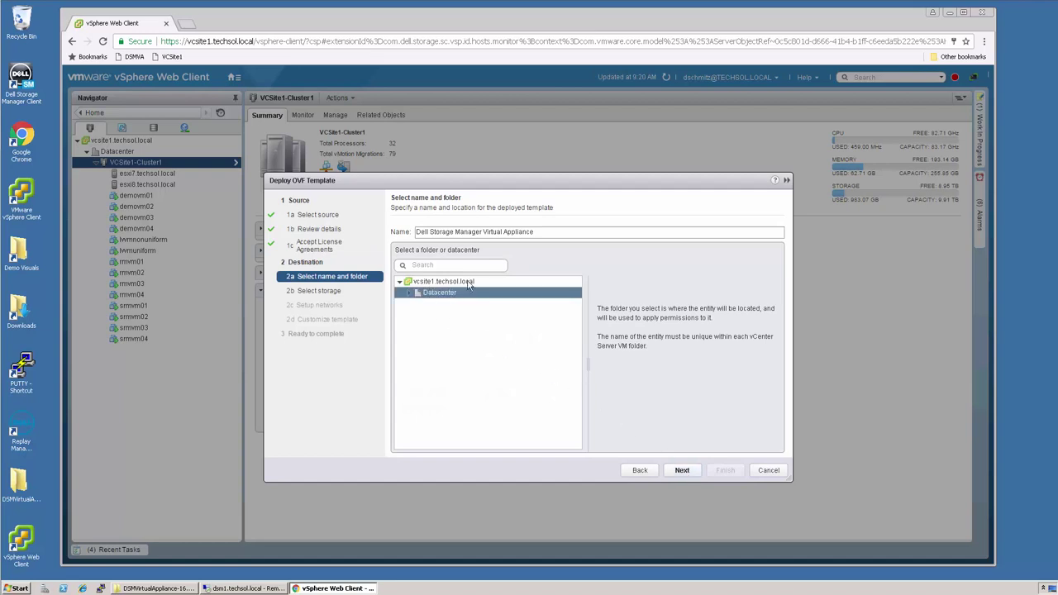
- Name the appliance DSMVA and place it in the Datacenter folder
left_click_drag(554, 233, 357, 234)
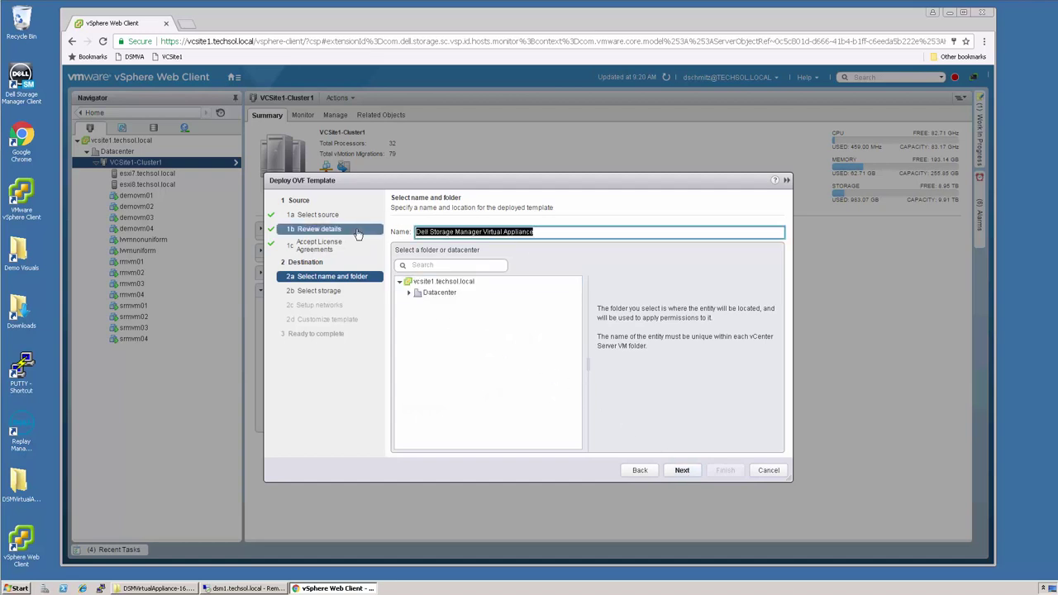
type("DSMVA")
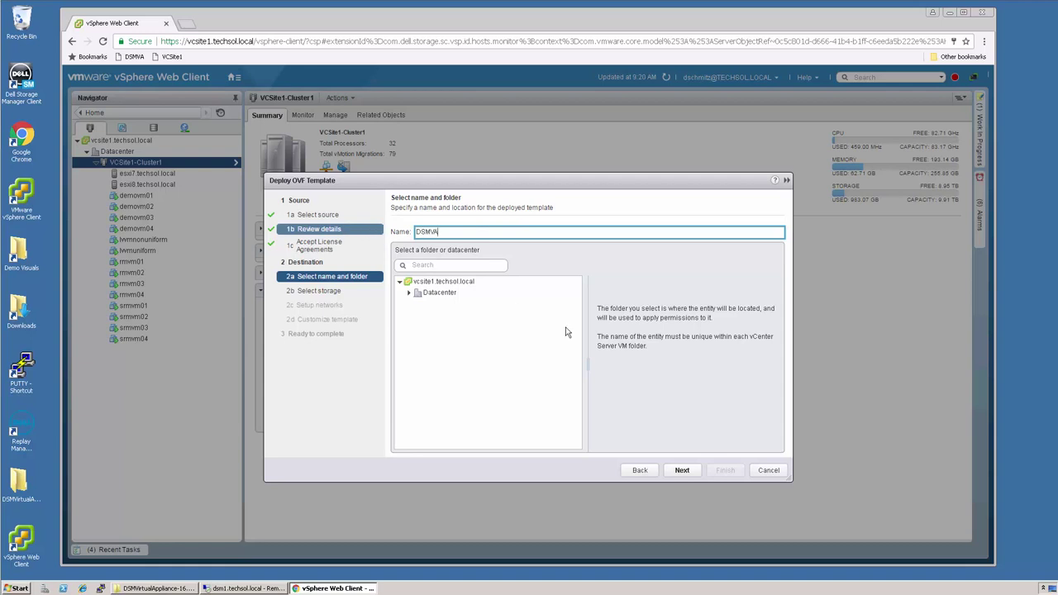
left_click(453, 295)
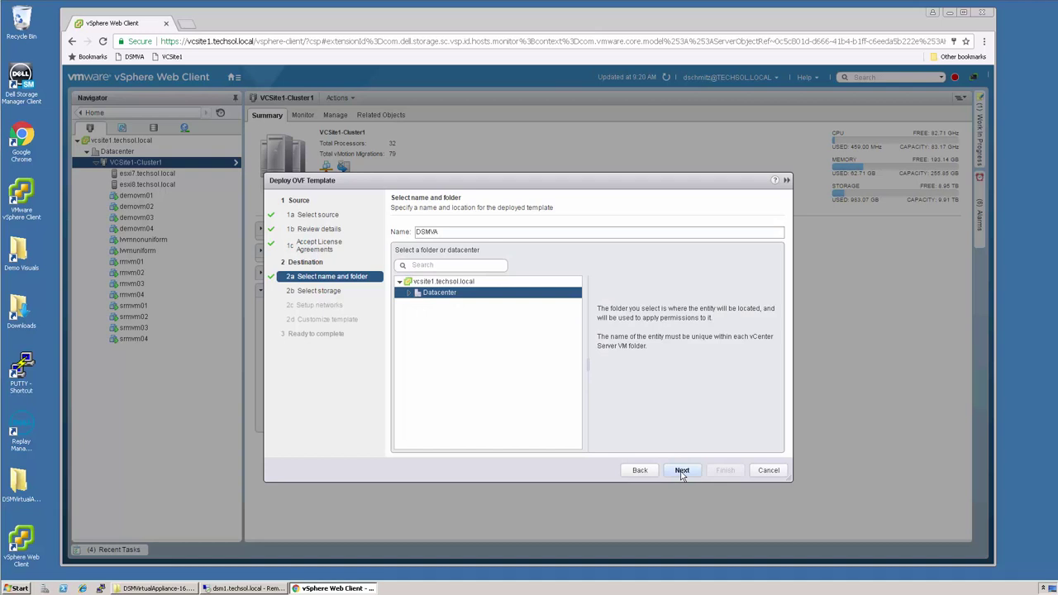
- Keep the default dsmdemo datastore and VM Network mapping to reach template customization
left_click(682, 471)
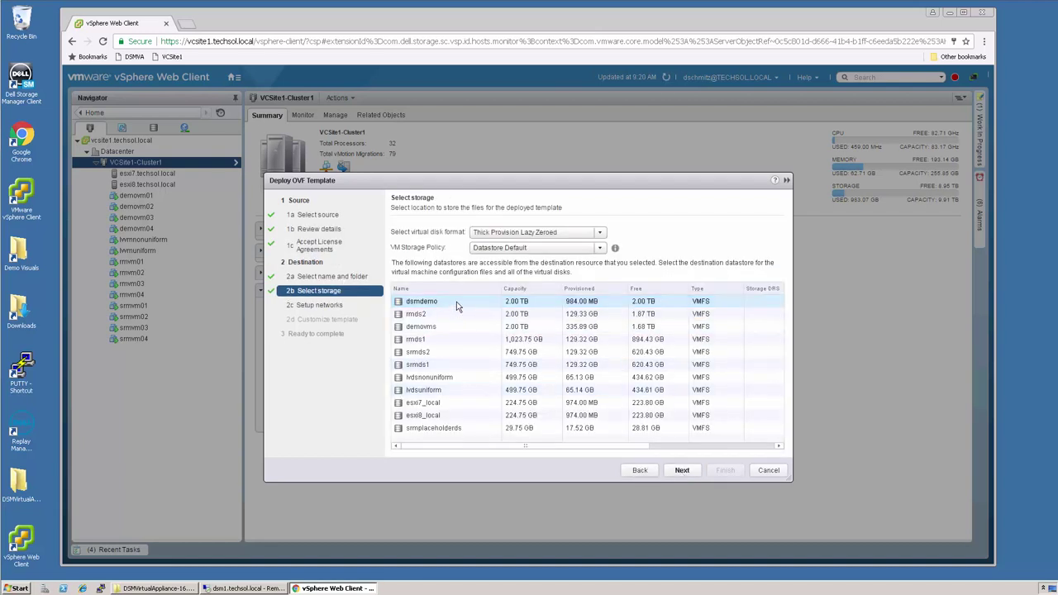
left_click(687, 469)
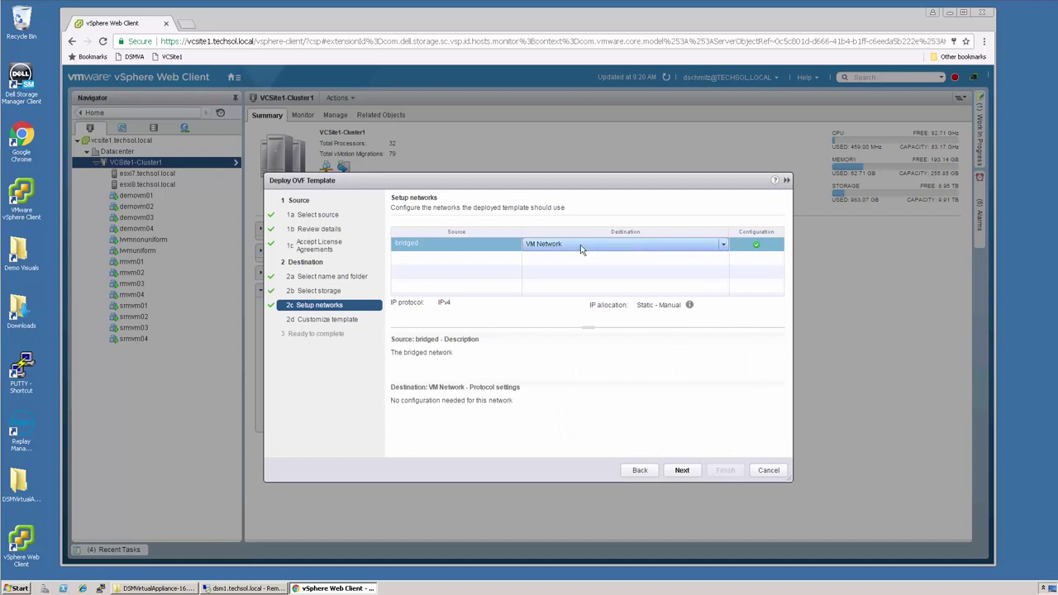
left_click(683, 471)
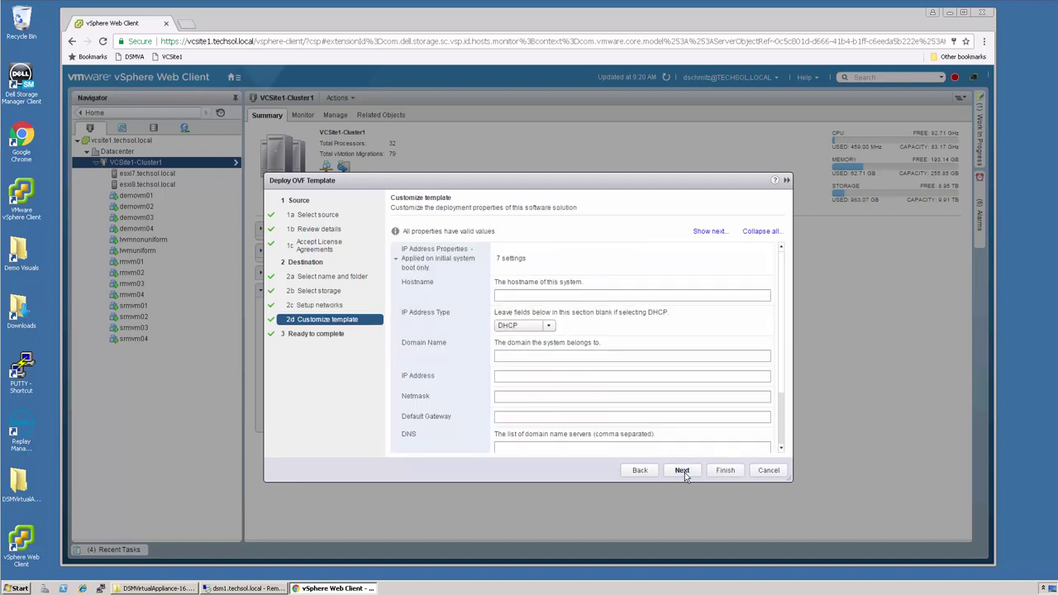
- Set hostname dsmva, IP address type Static, and domain name techsol.local
left_click(525, 295)
type("dsmva")
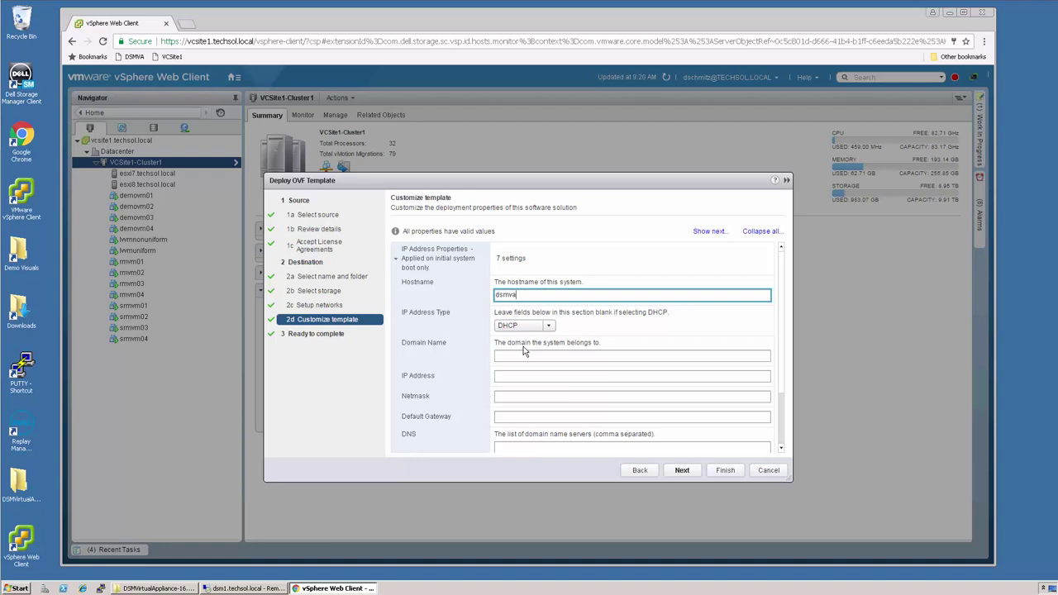
left_click(549, 327)
left_click(528, 350)
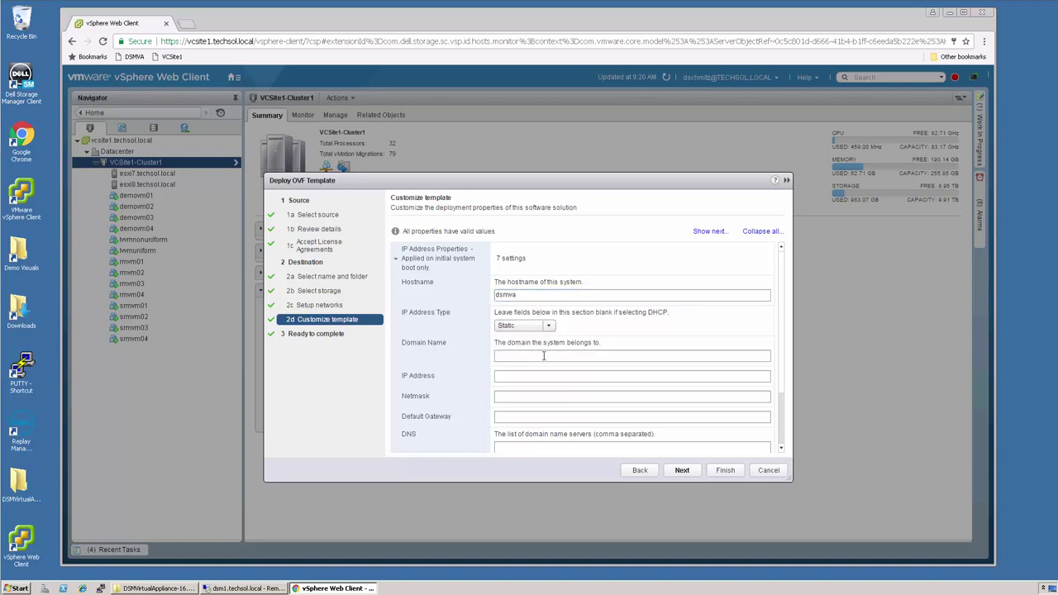
left_click(518, 355)
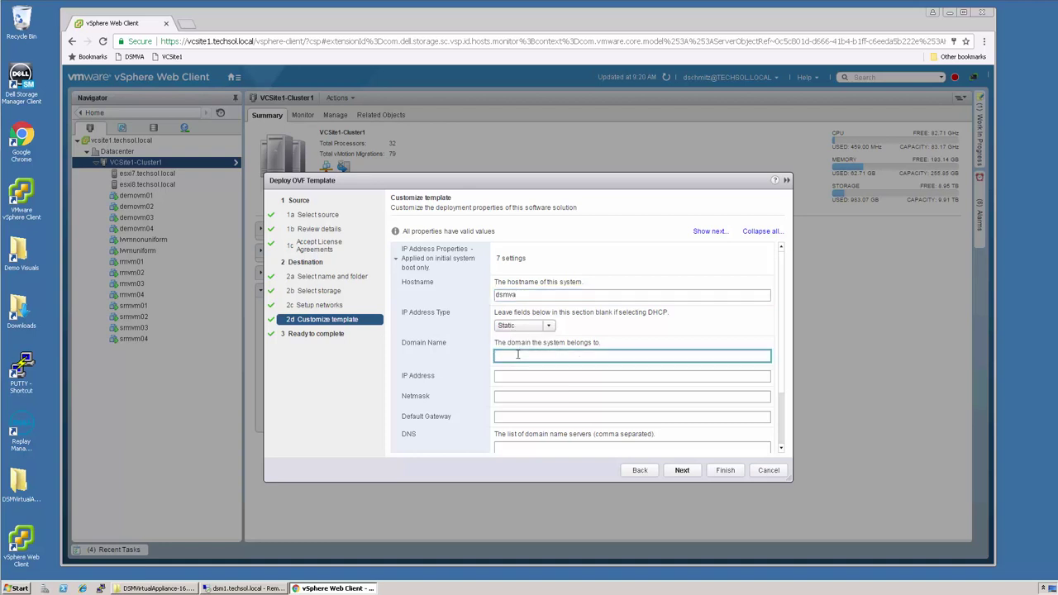
type("techsol.local")
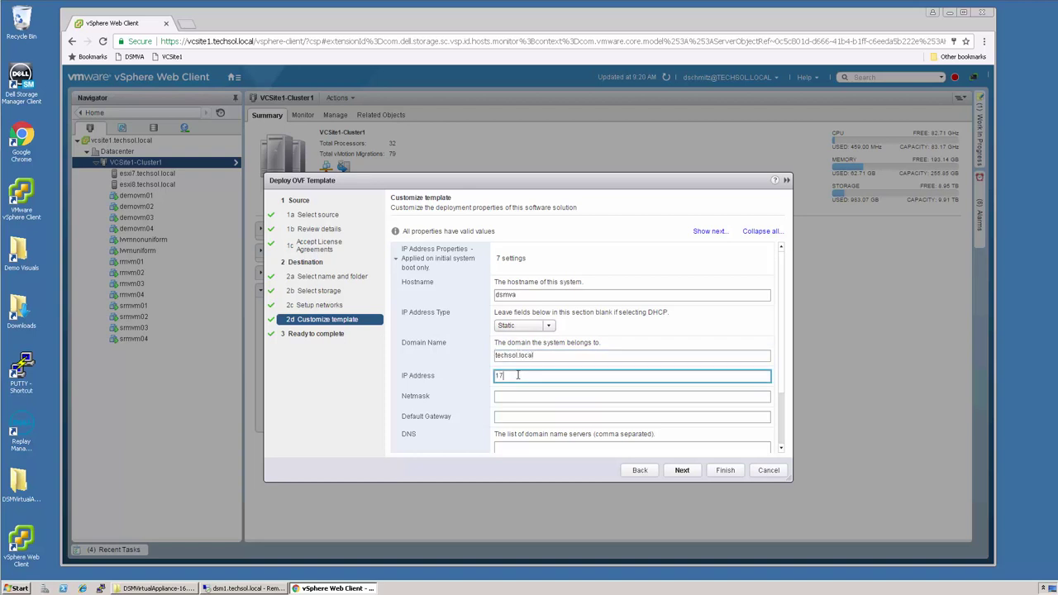
- Enter IP 172.16.21.35, netmask 255.255.240.0, gateway 172.16.16.1 and DNS 172.16.17.5
type("2.16.21.35")
left_click(516, 398)
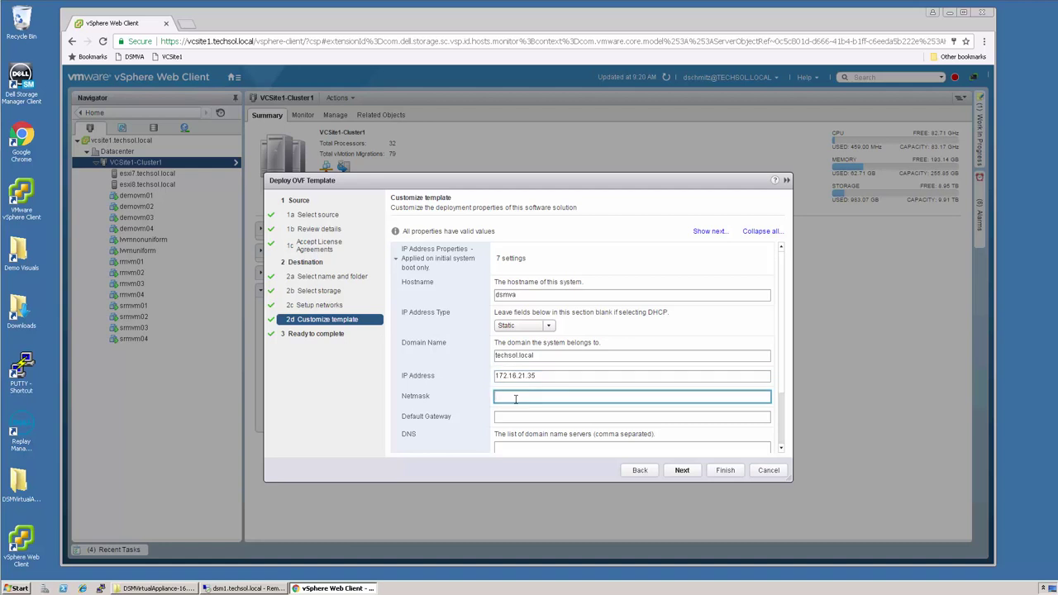
type("255.255.240.0")
left_click(519, 420)
type("17")
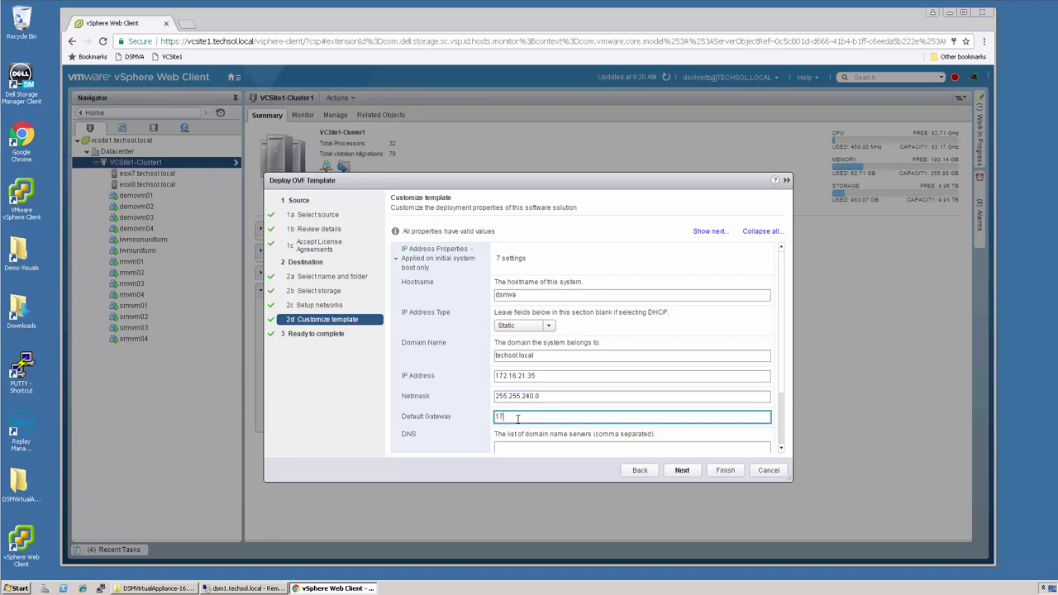
type("2.16.16.1")
scroll(784, 387, "down", 3)
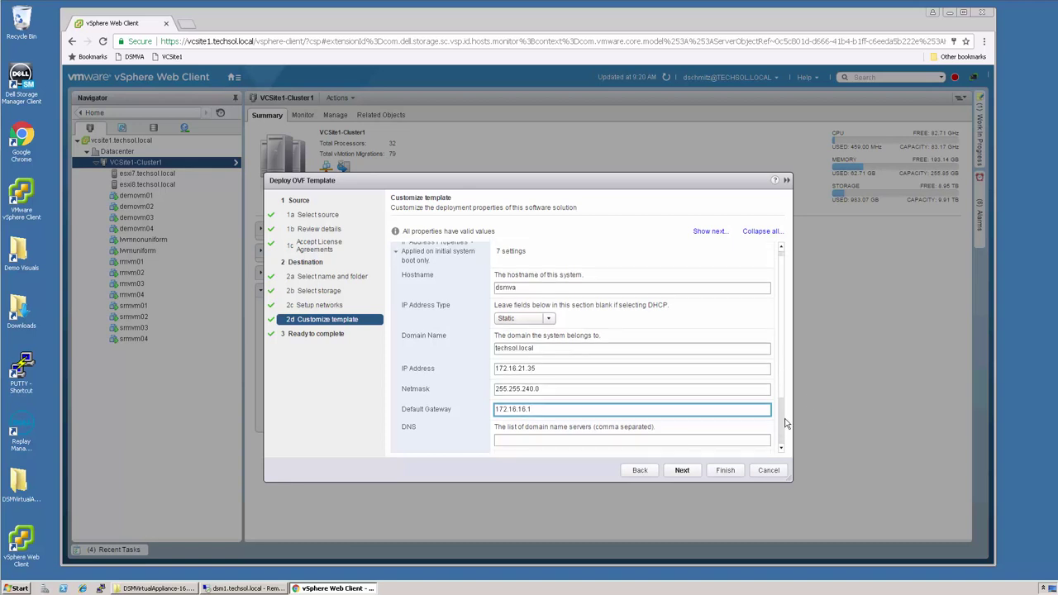
left_click(533, 371)
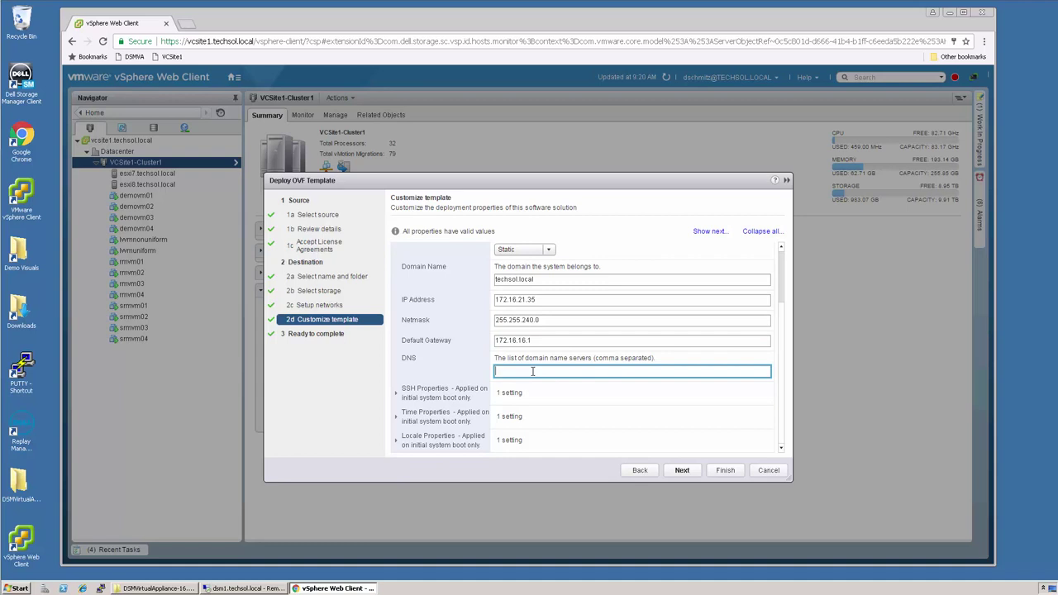
type("172.16.17.5")
- Review the Ready to complete summary, finish the DSMVA deployment, and watch Recent Tasks
left_click(688, 476)
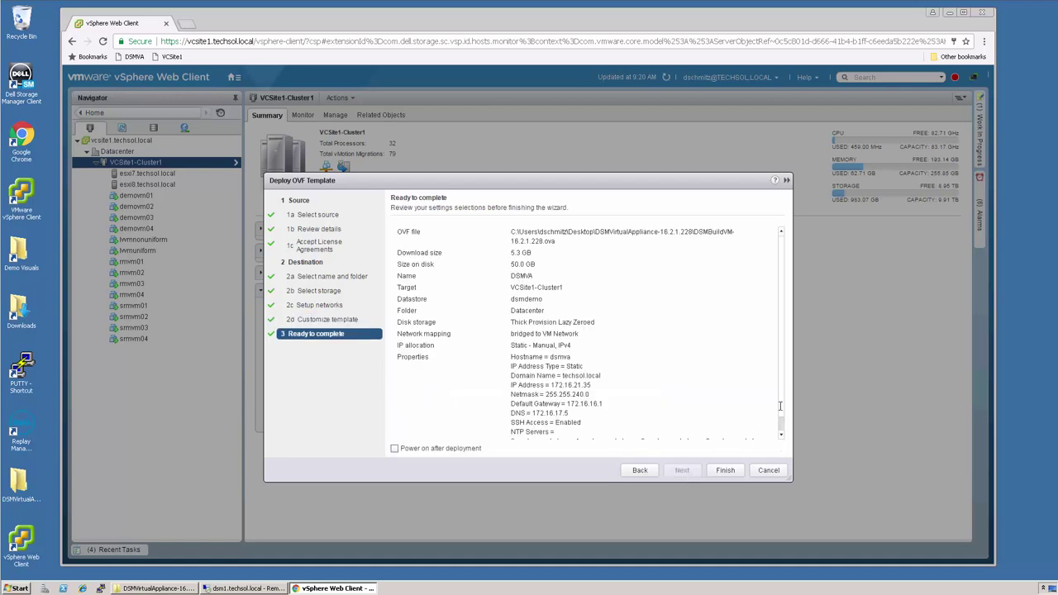
scroll(781, 405, "down", 2)
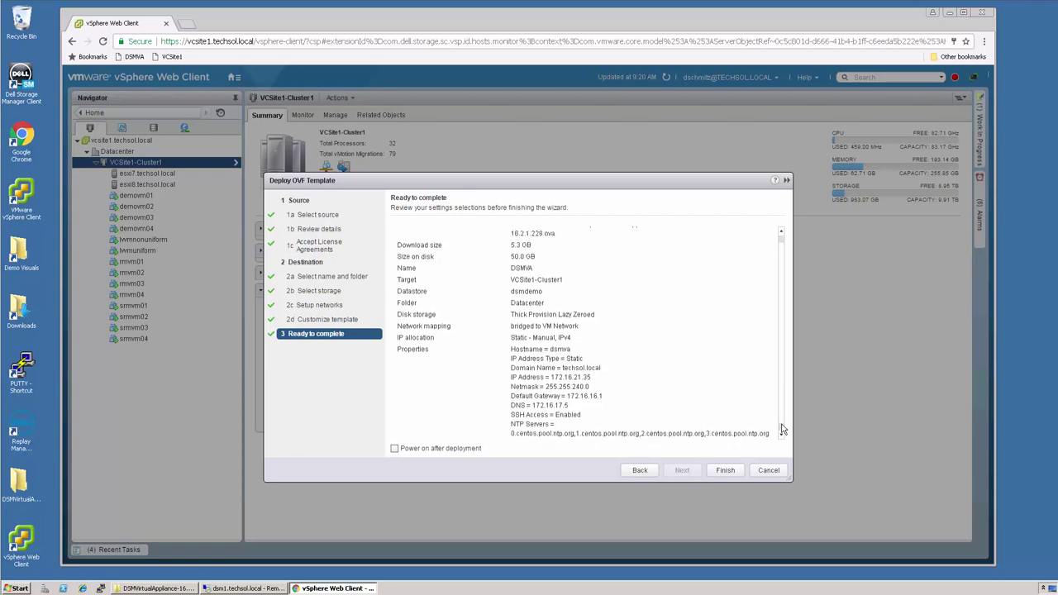
left_click(726, 473)
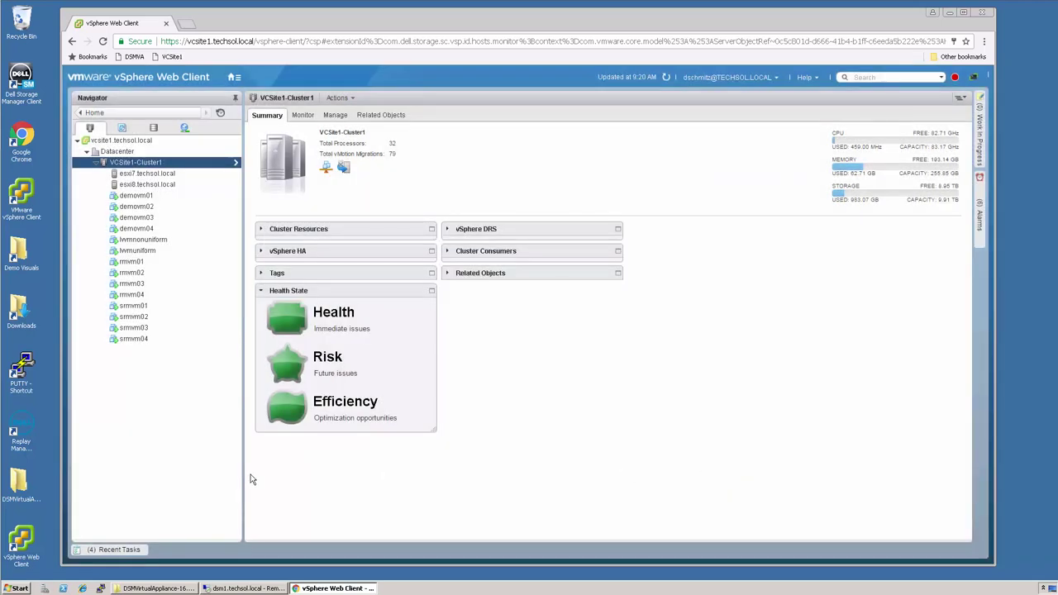
left_click(125, 551)
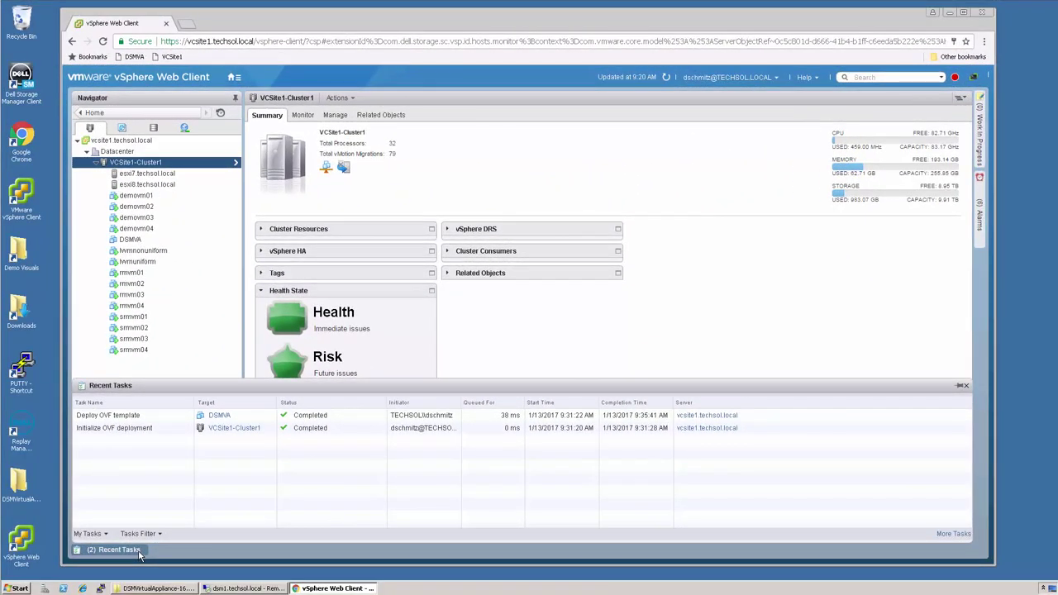
- Select the DSMVA virtual machine and launch its VMware Remote Console
left_click(139, 552)
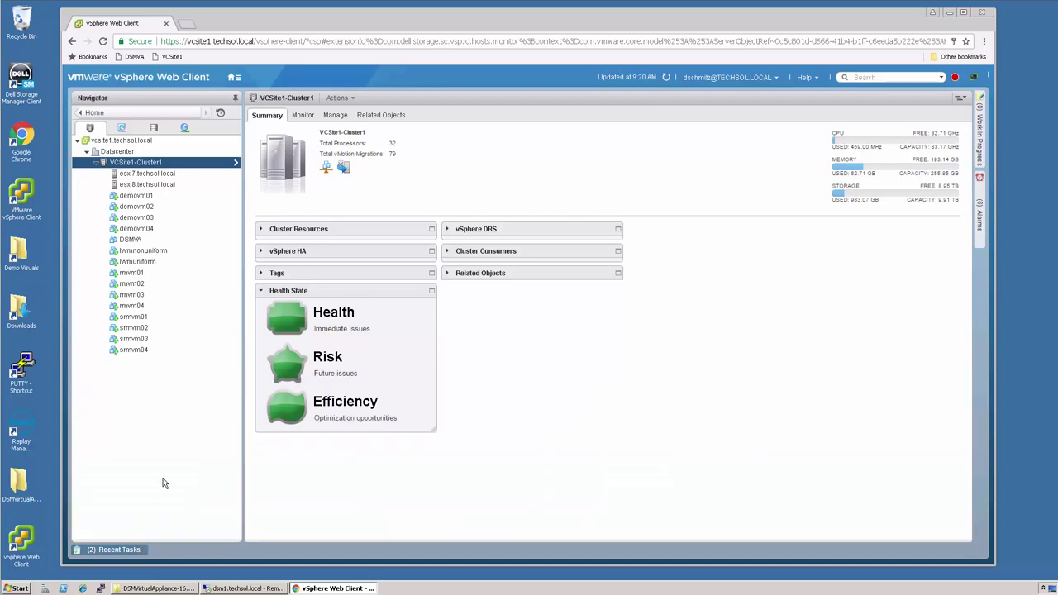
left_click(130, 239)
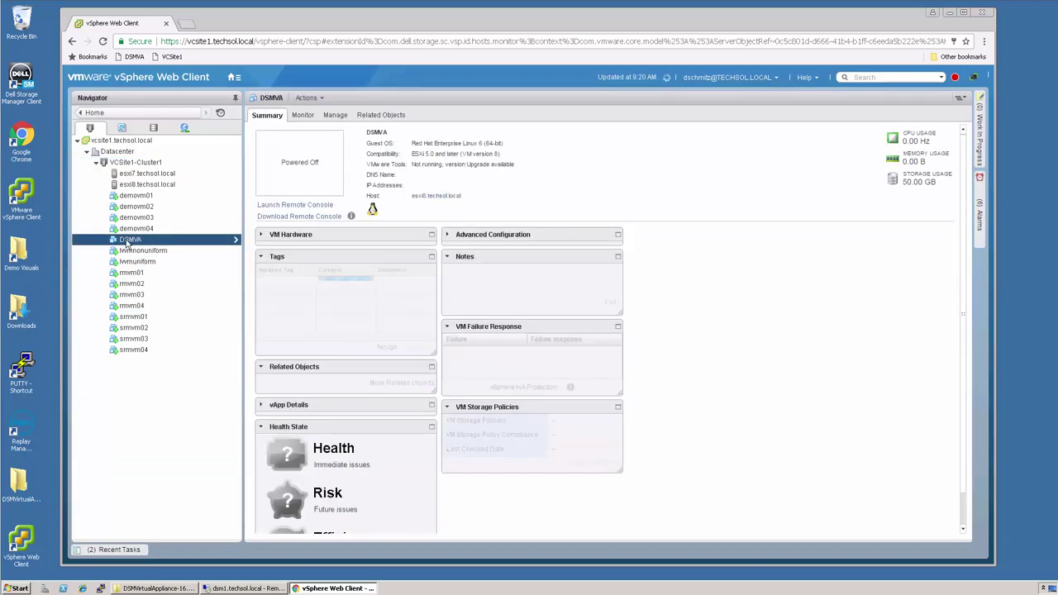
left_click(298, 205)
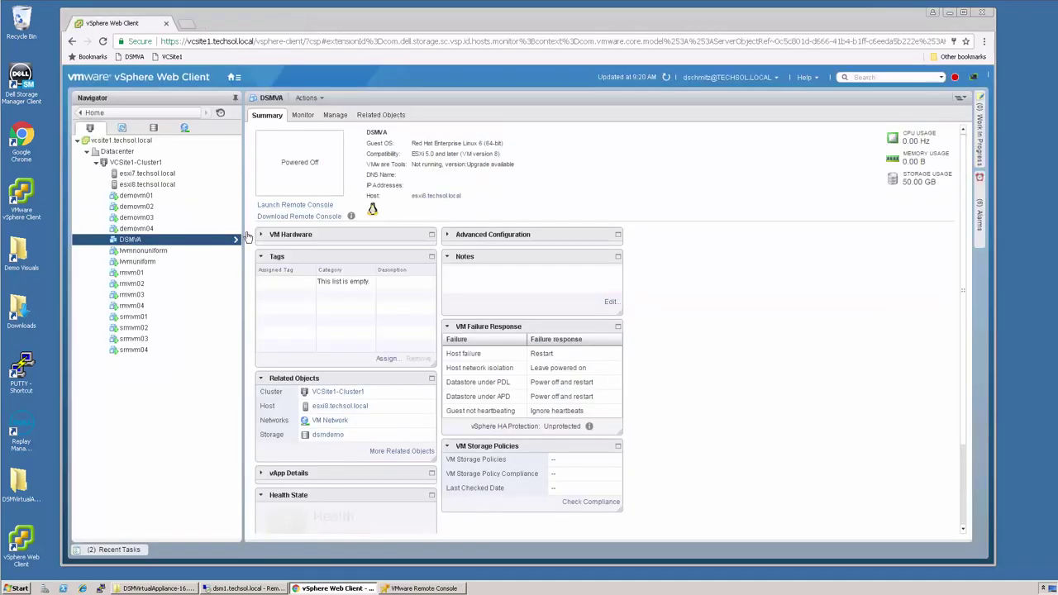
left_click(451, 589)
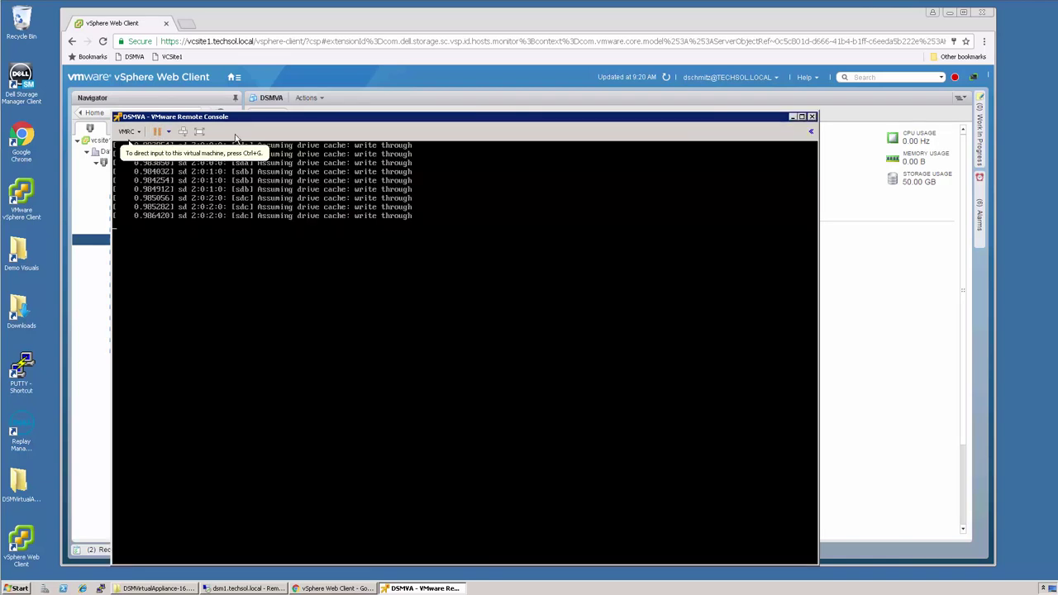
left_click(236, 201)
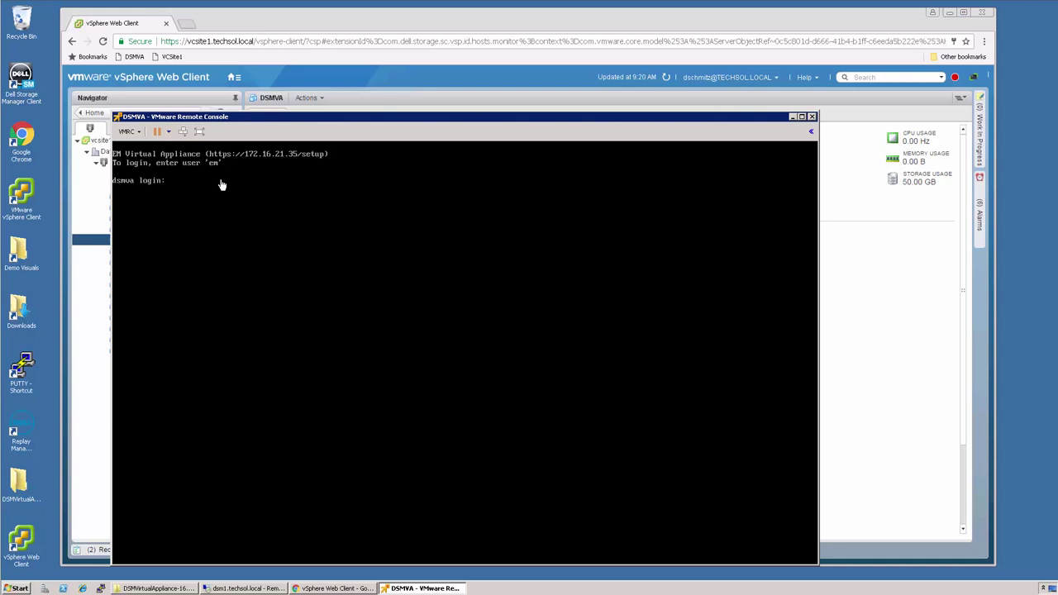
left_click(191, 27)
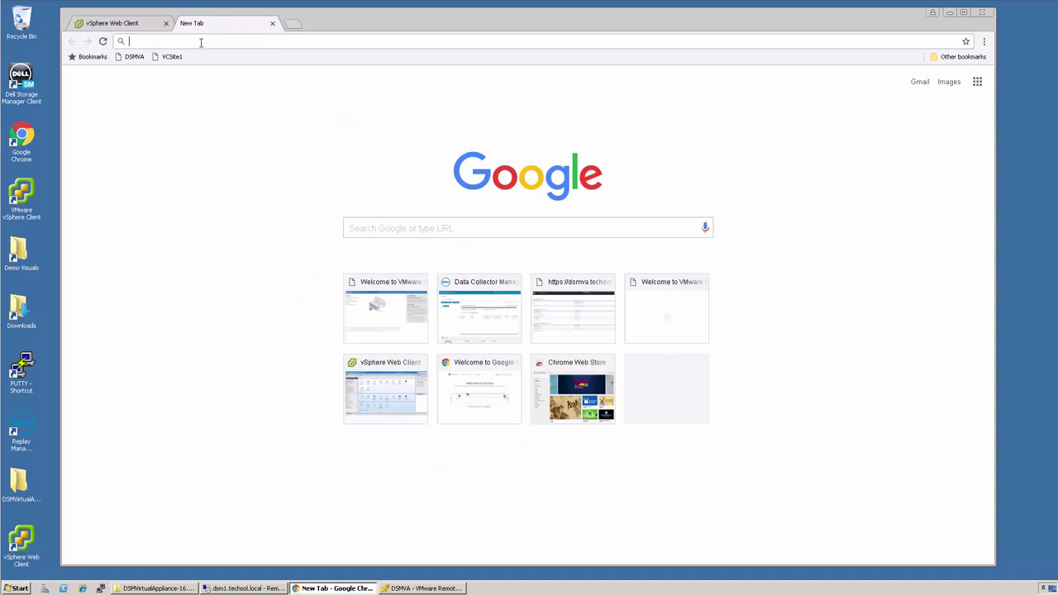
type("https:")
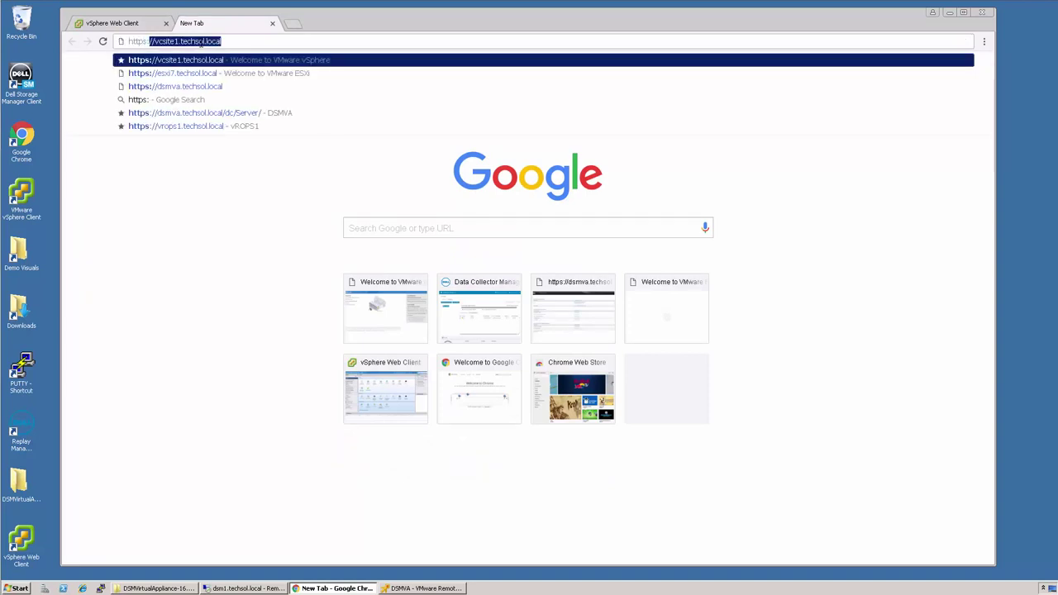
type("//")
type("dsmv")
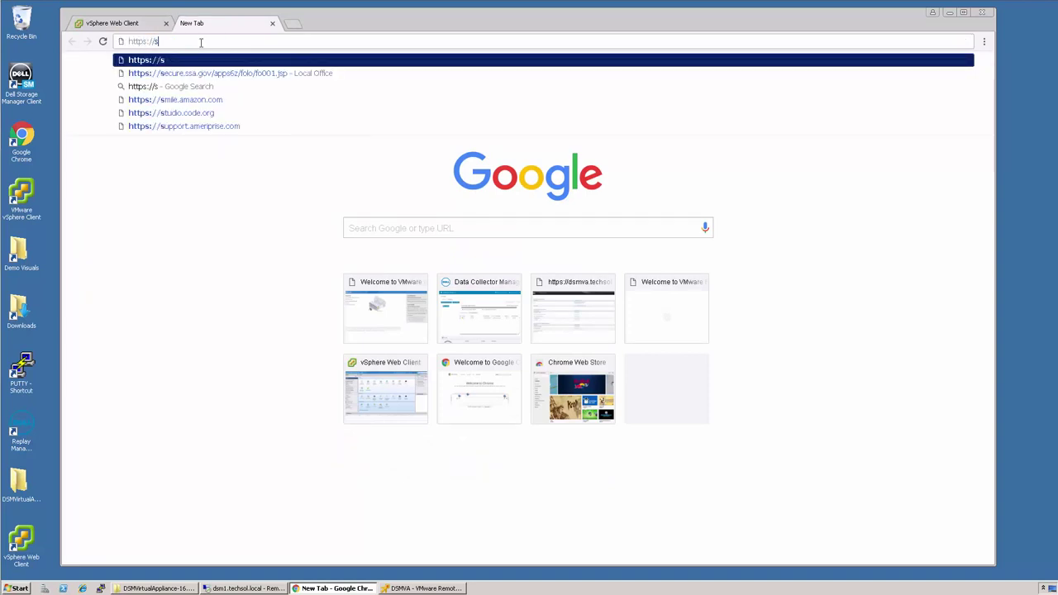
type("a.techsol.l")
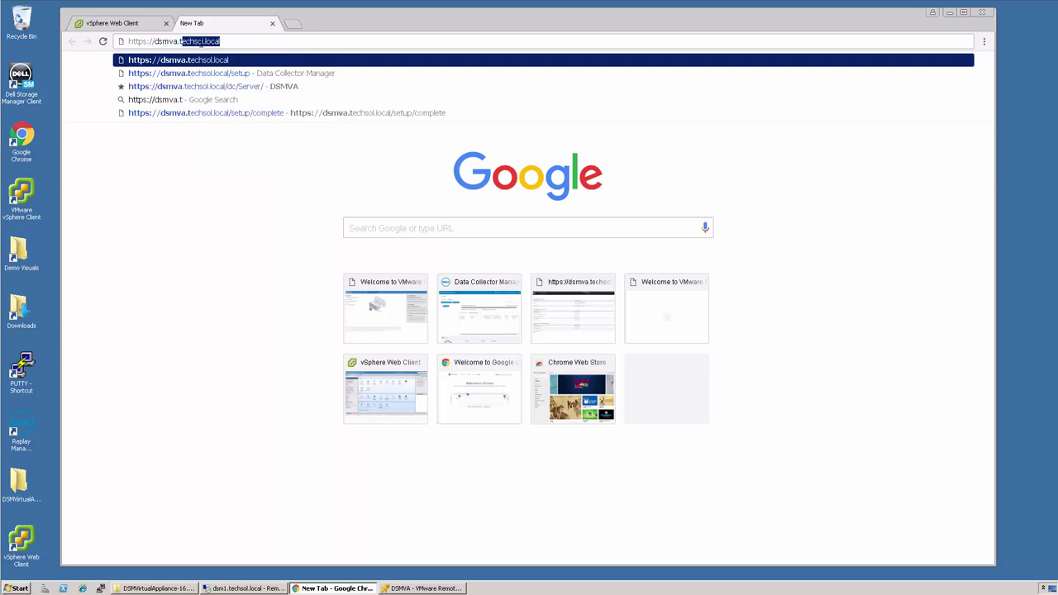
type("oca")
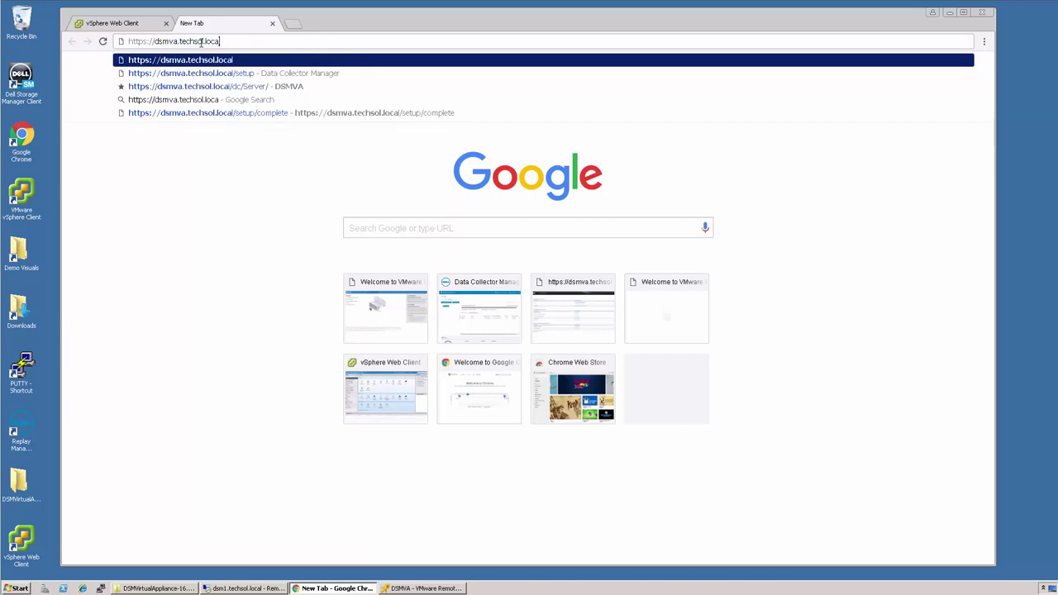
type("l/")
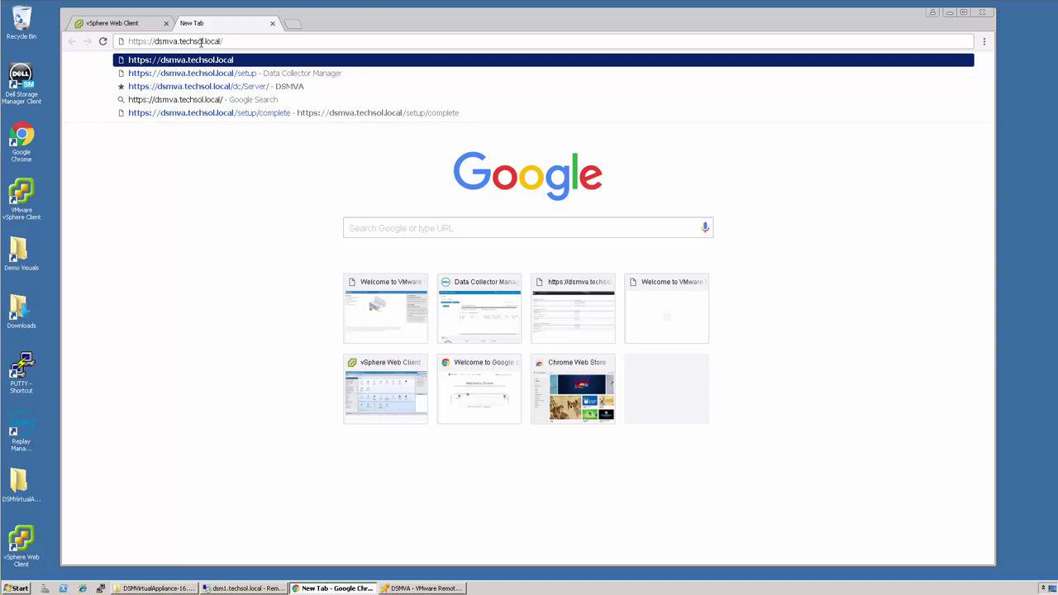
type("setup")
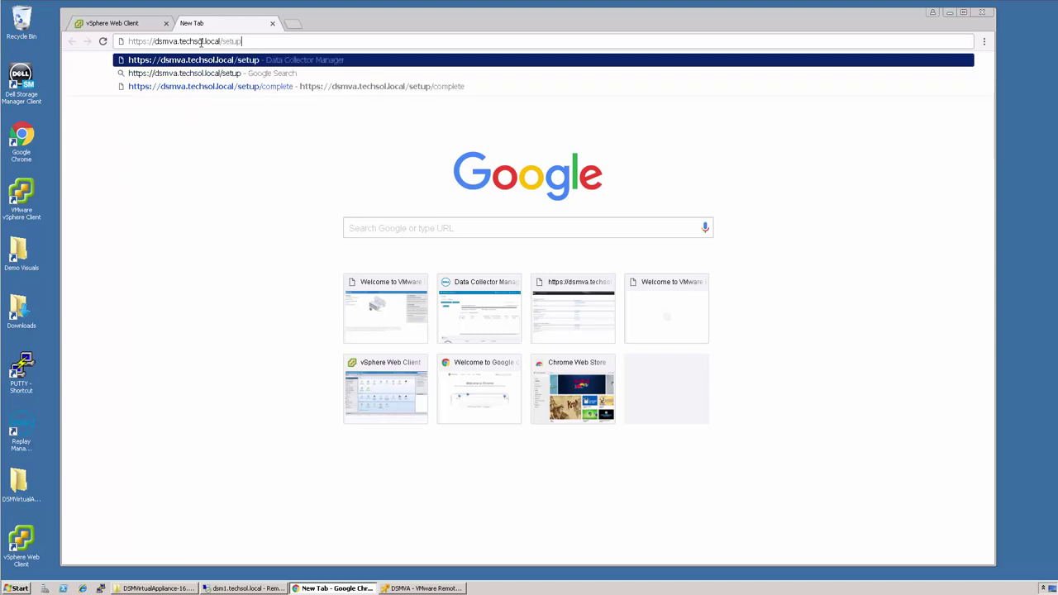
key("Return")
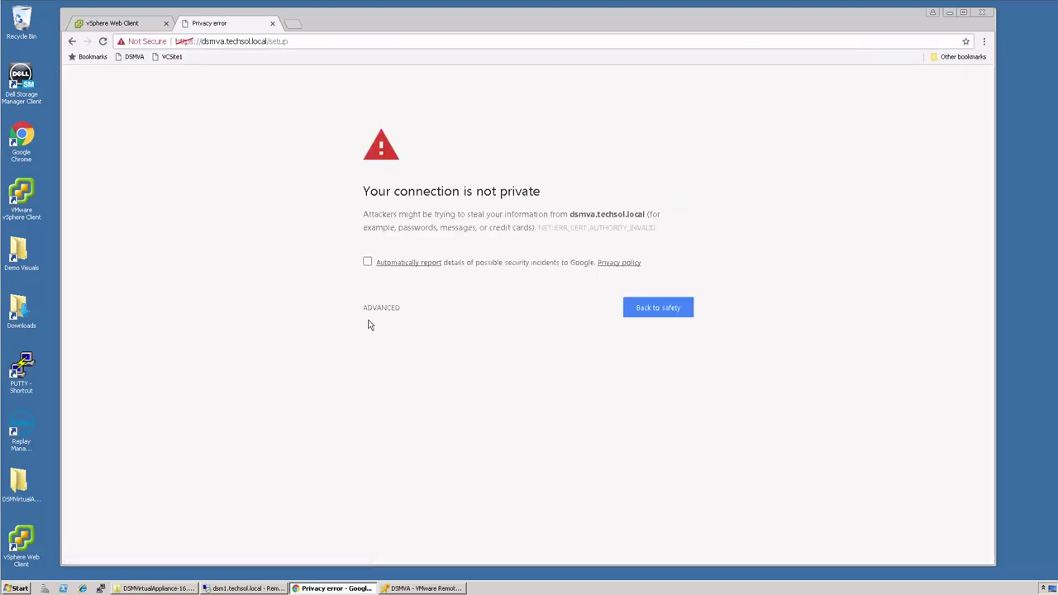
- Proceed past the certificate warning and log in to Data Collector Manager with the setup account credentials
left_click(381, 309)
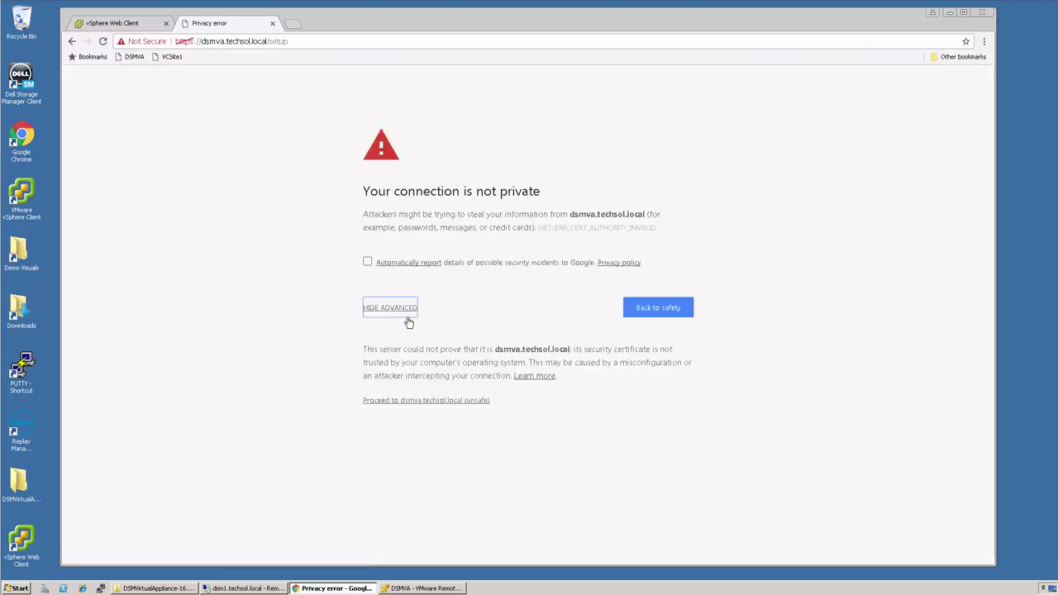
left_click(430, 406)
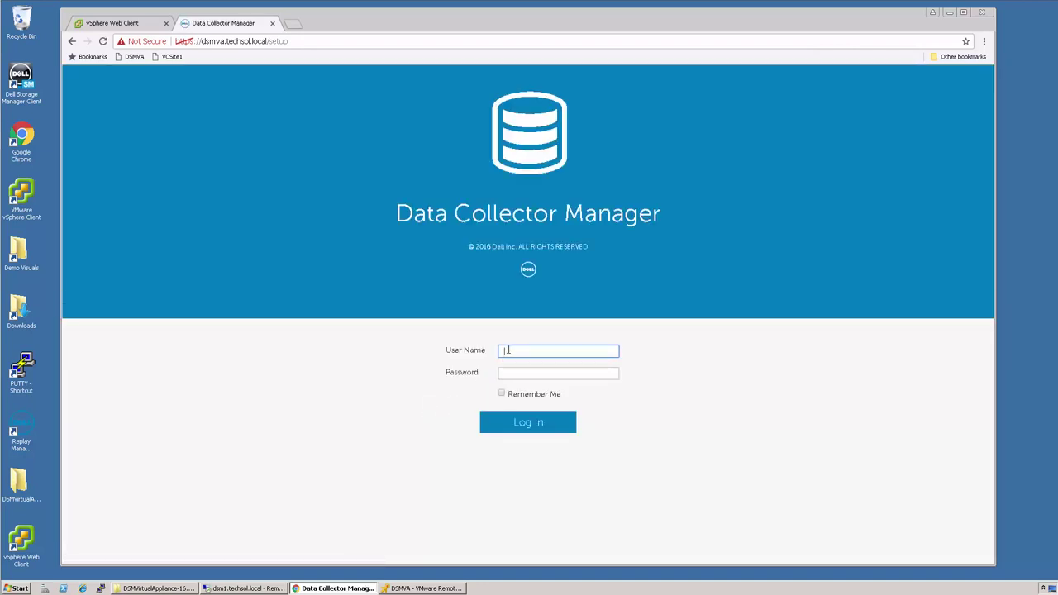
type("config")
key("Tab")
type("d")
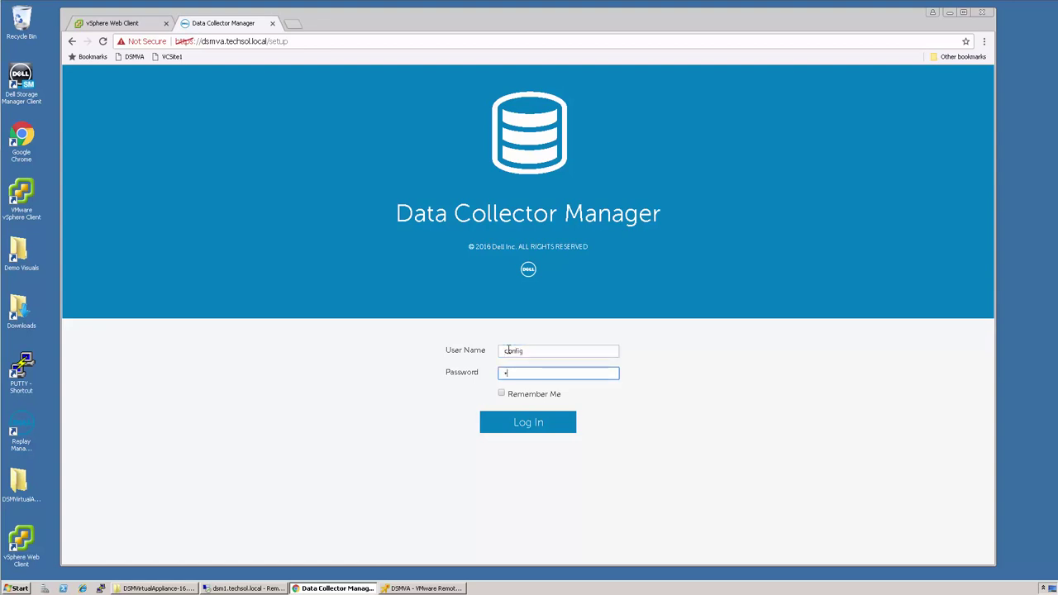
type("ell")
left_click(543, 430)
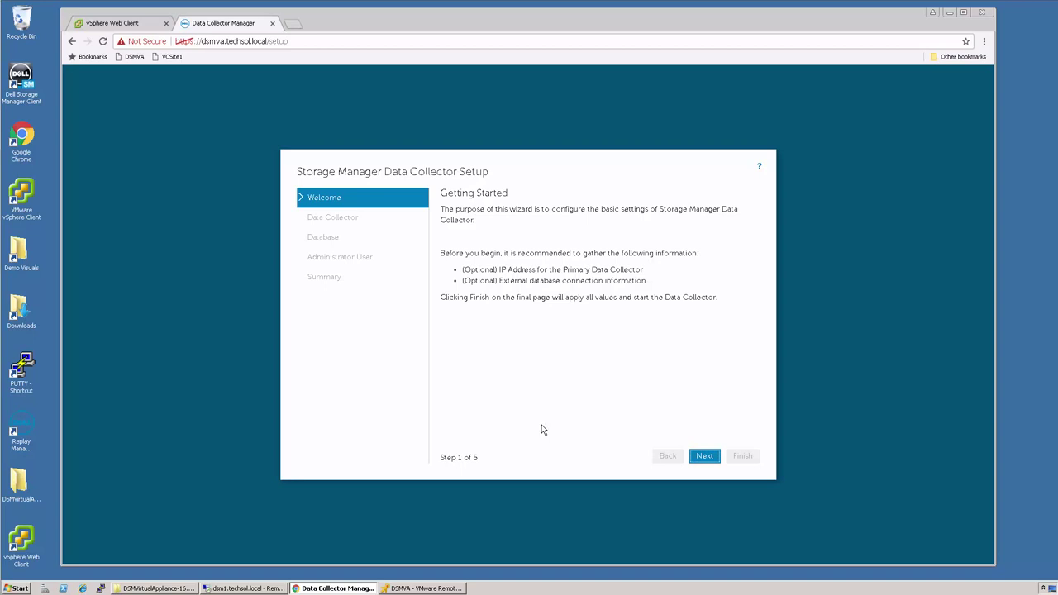
- Pass the Data Collector step, choose Internal Database as the data source, and accept its warning
left_click(704, 457)
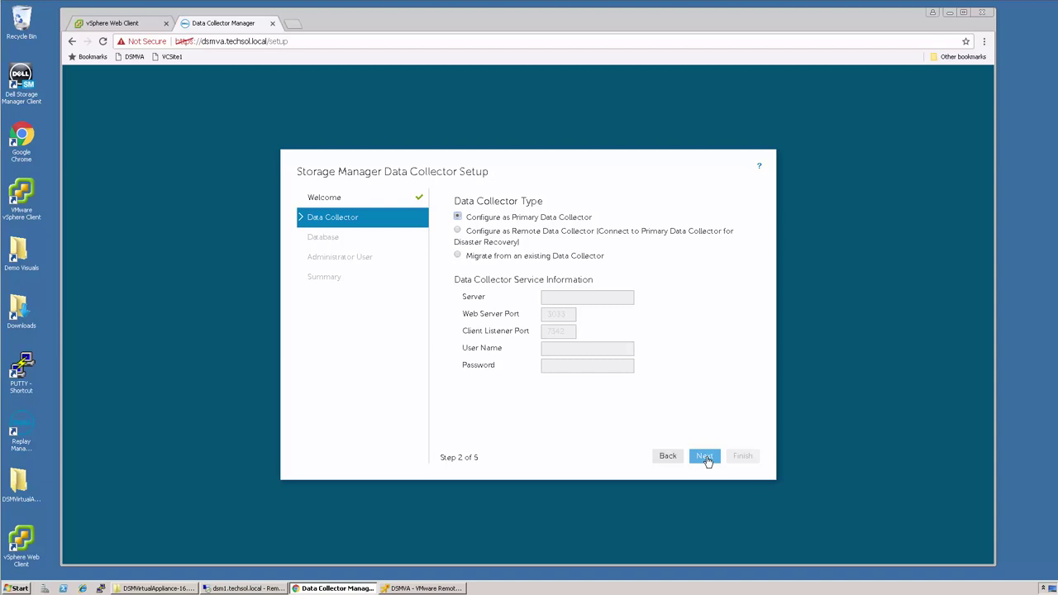
left_click(705, 458)
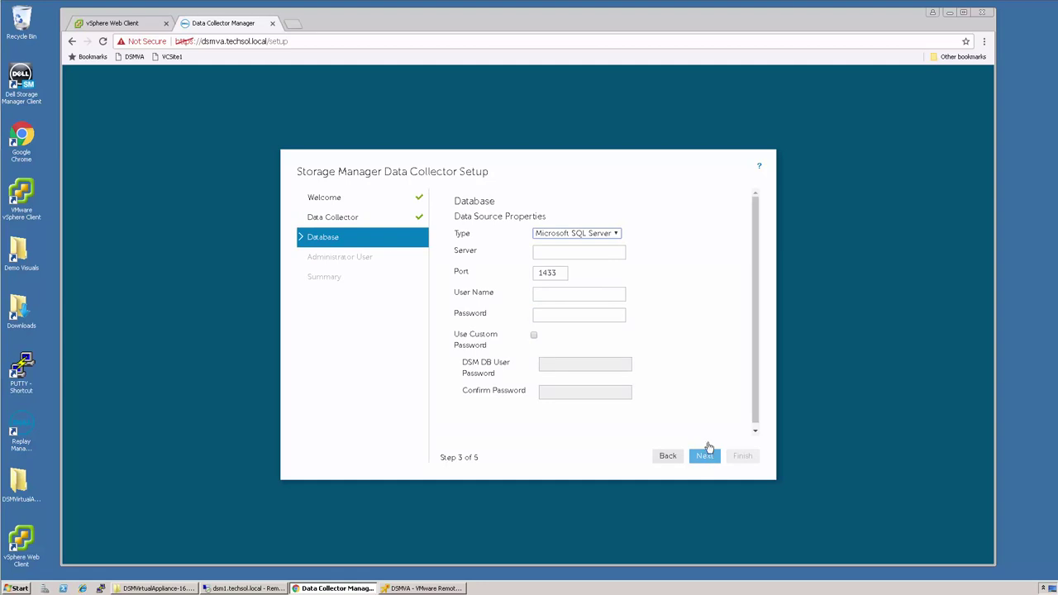
left_click(616, 234)
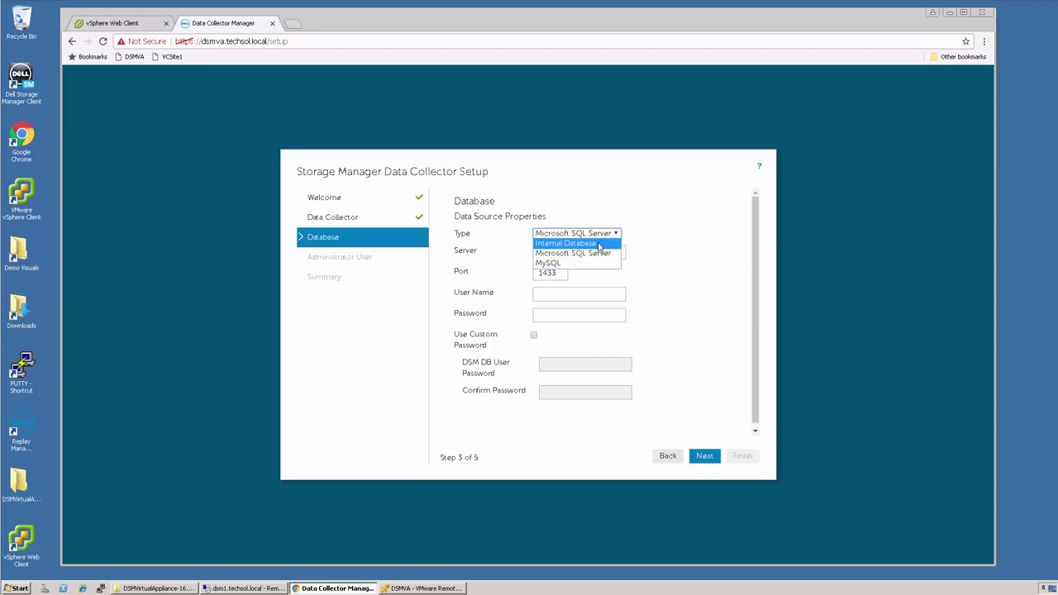
left_click(601, 245)
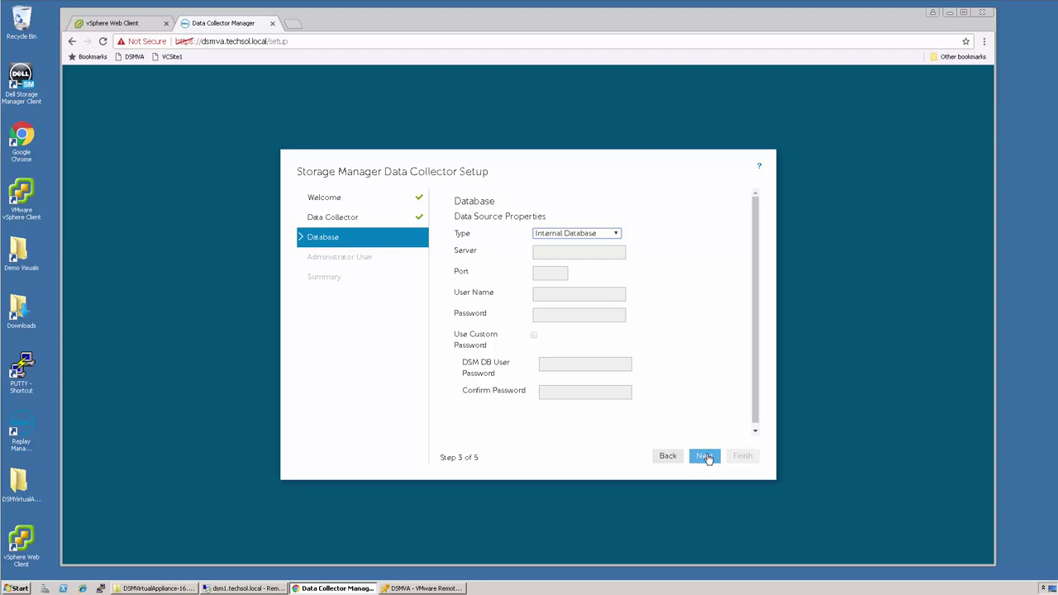
left_click(704, 457)
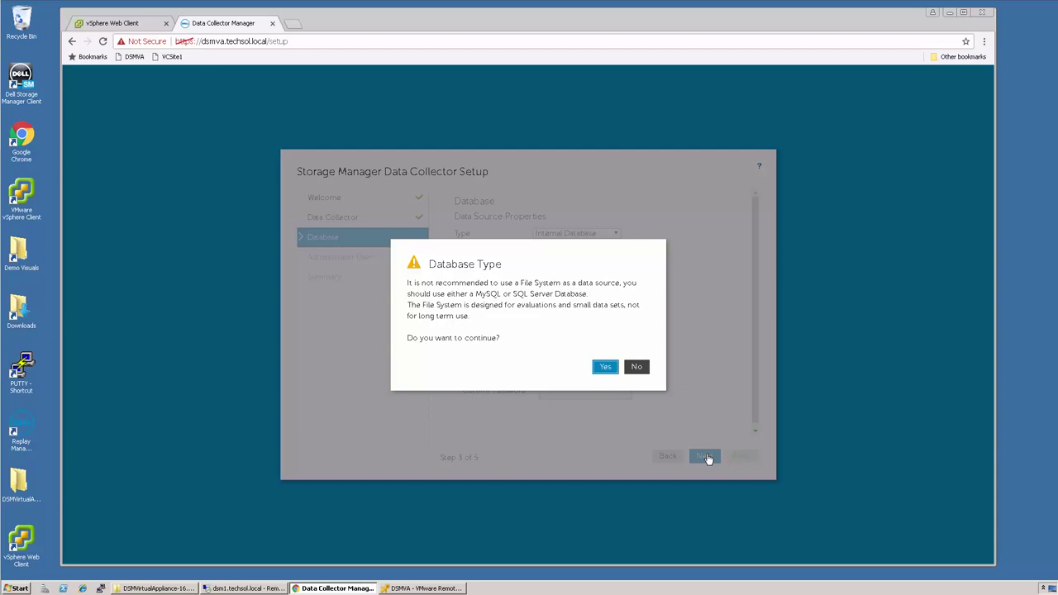
left_click(606, 367)
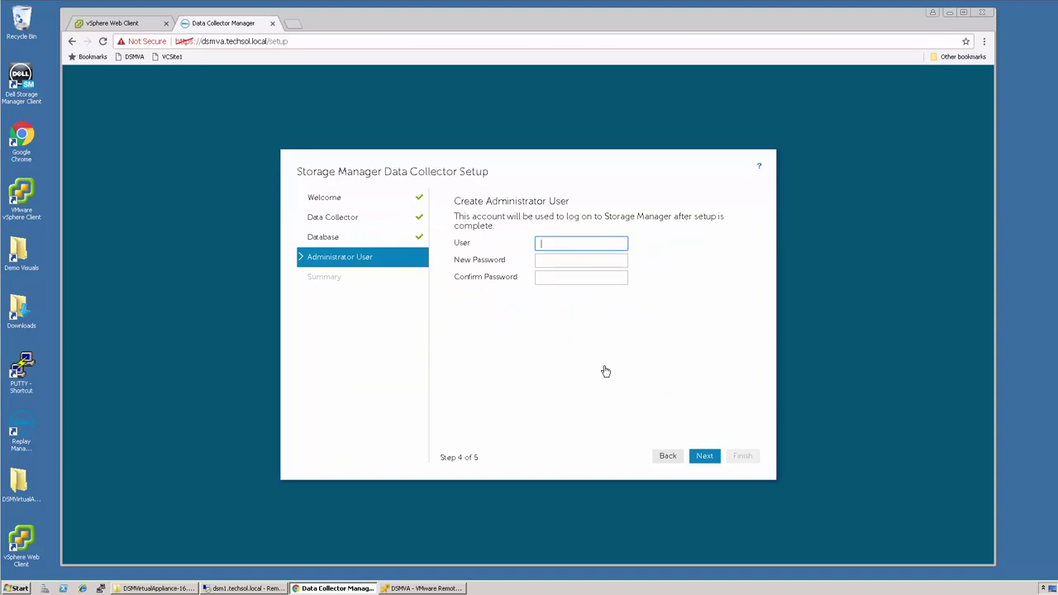
- Enter the administrator user name and its password, confirming the password
type("administrator")
key("Tab")
type("••")
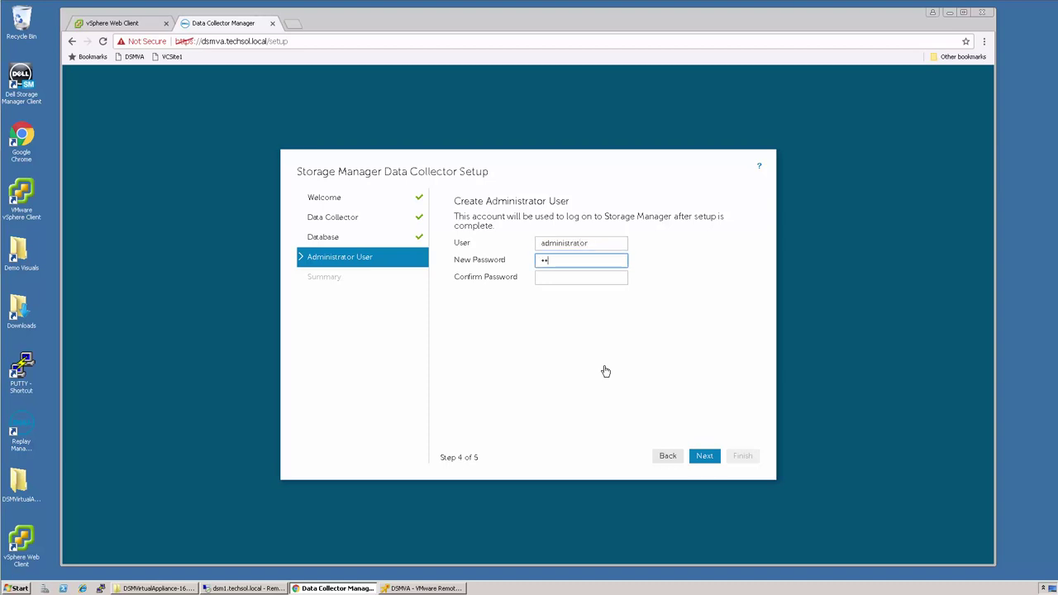
type("••••••••••")
key("Tab")
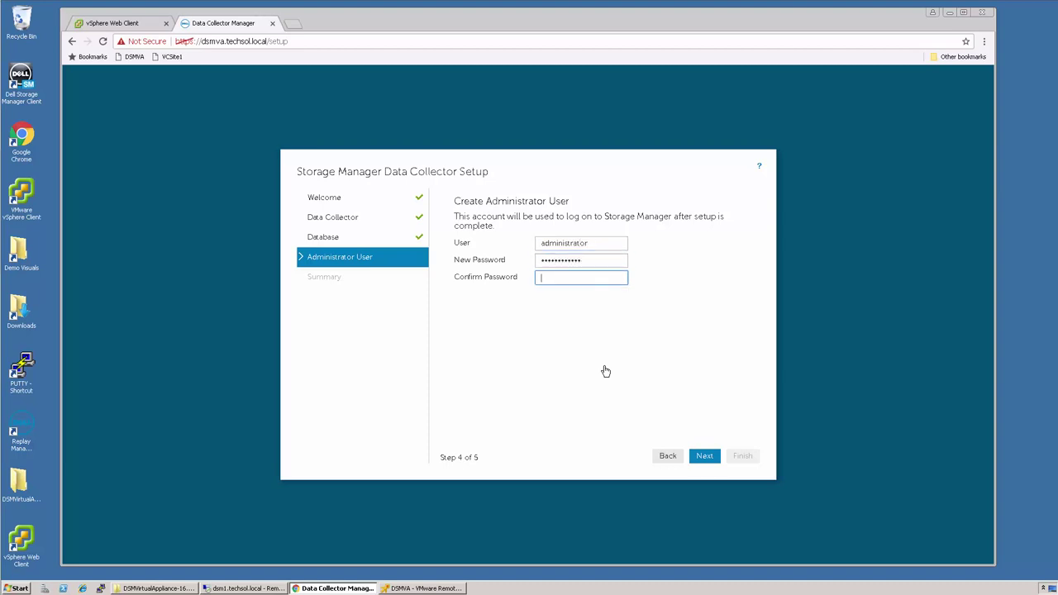
type("••••••••••••")
- Complete the Data Collector setup and confirm the appliance restart
left_click(707, 459)
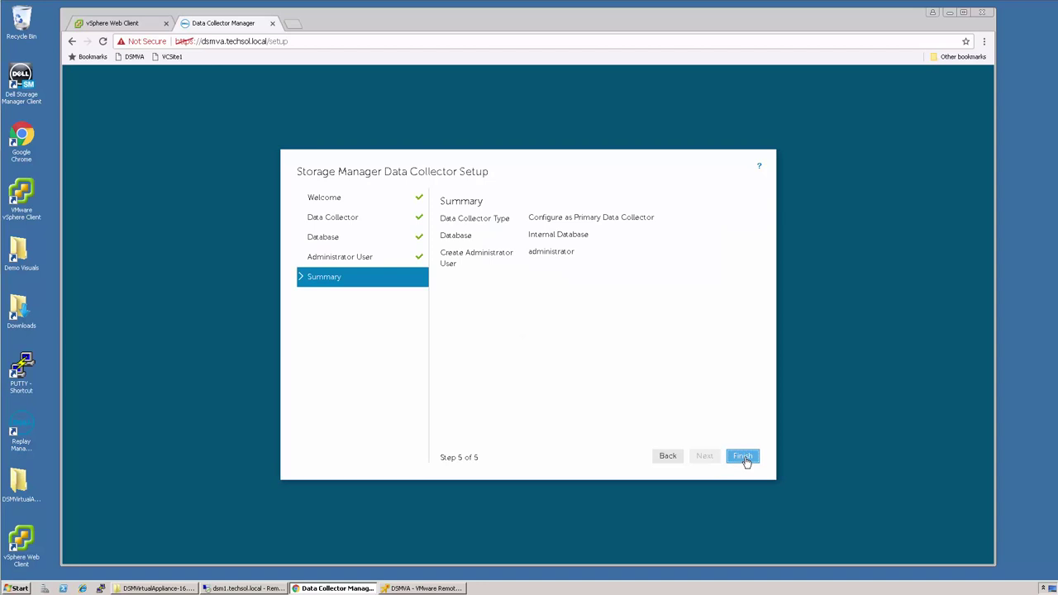
left_click(744, 457)
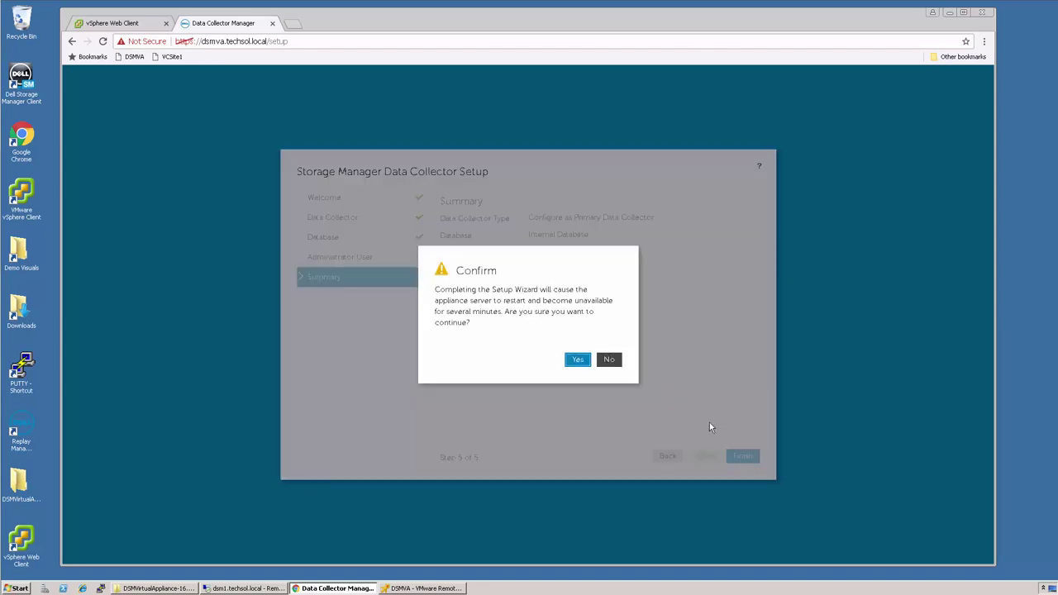
left_click(578, 361)
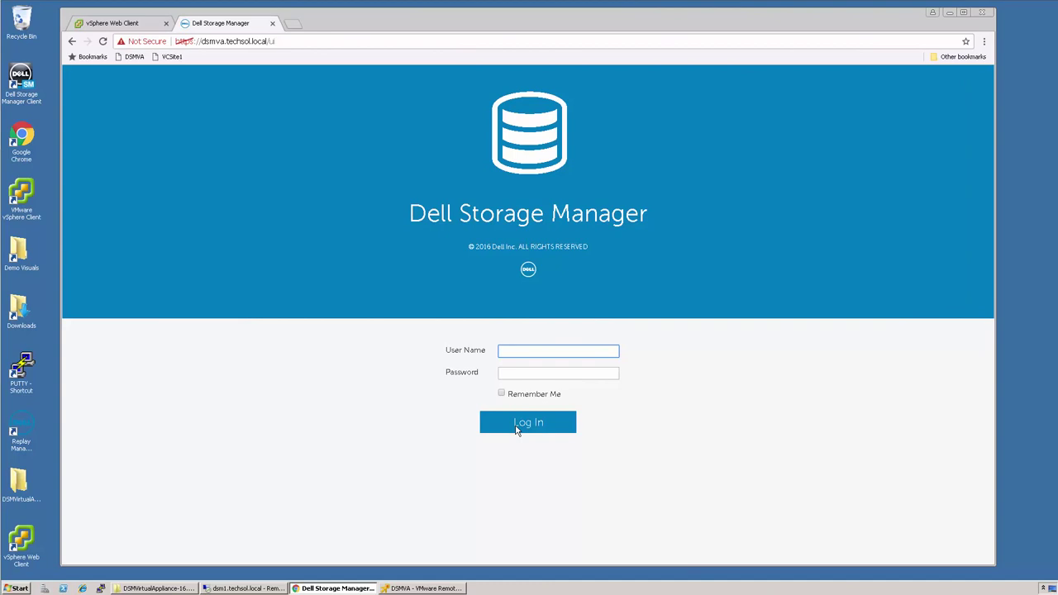
- Sign in to Dell Storage Manager as administrator with the account password
type("administrator")
key("Tab")
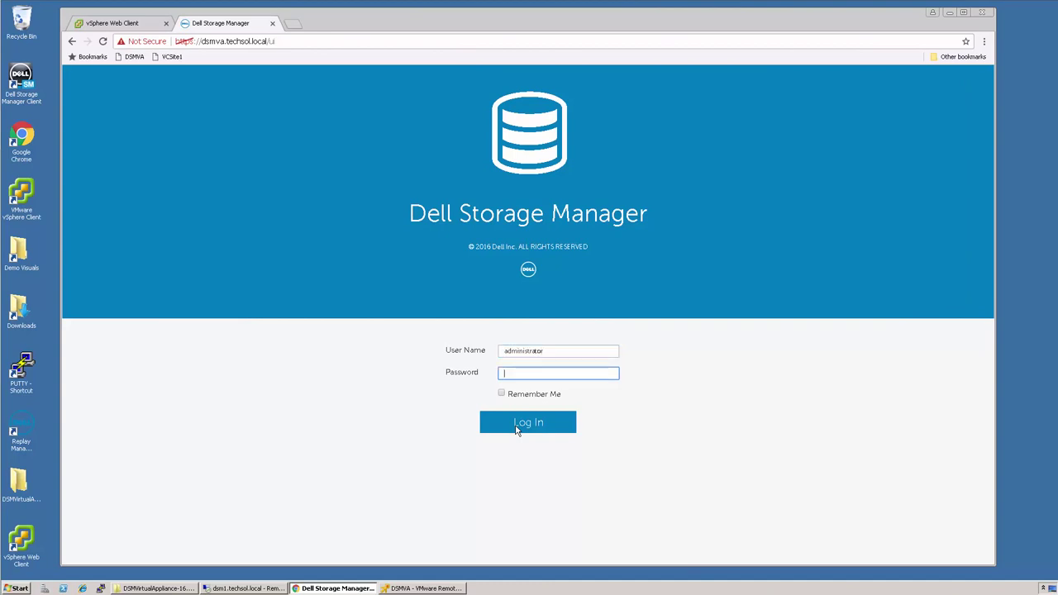
type("************")
left_click(517, 425)
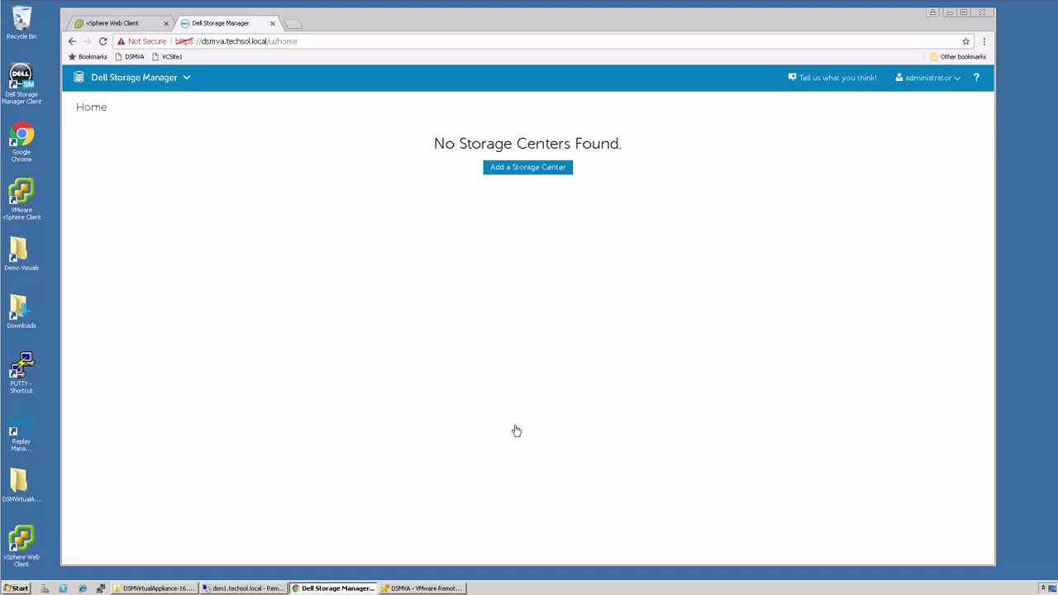
- Add storage center host sc23.techsol.local using the storage center's user name and password
left_click(529, 169)
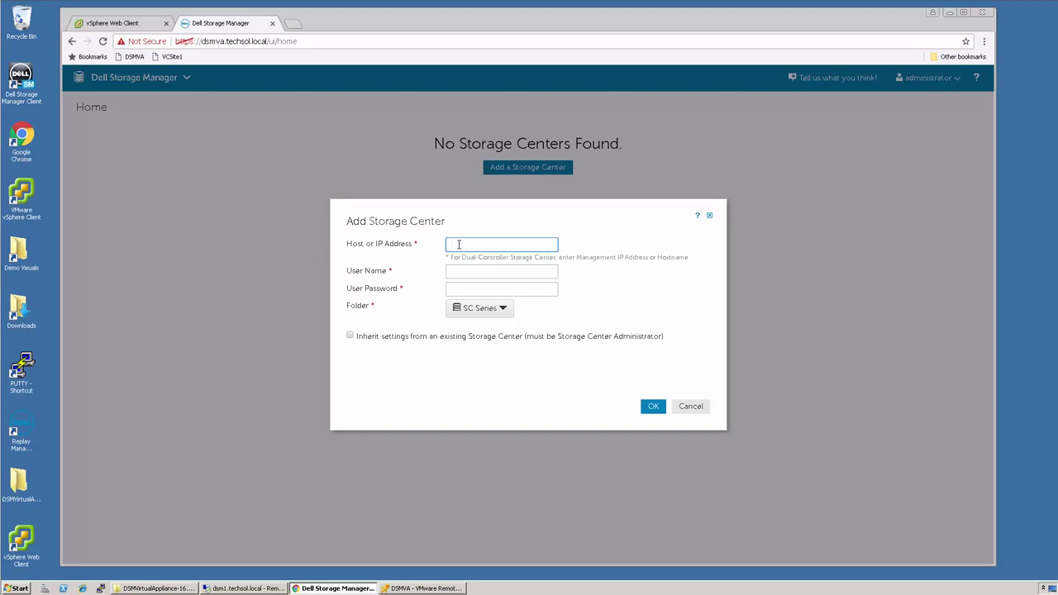
type("sc23.techsol.local")
key("Tab")
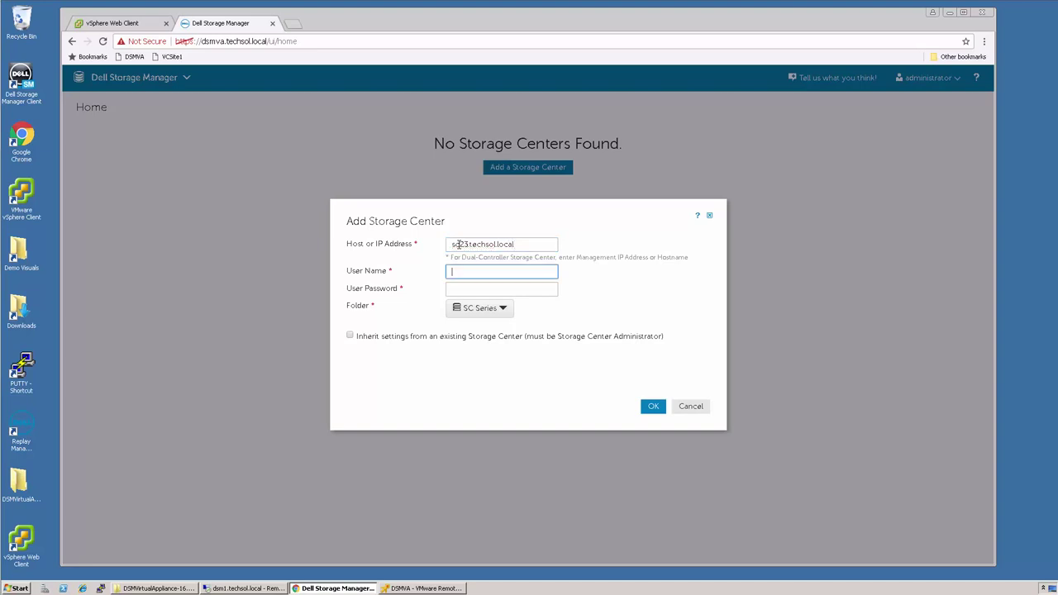
key("Tab")
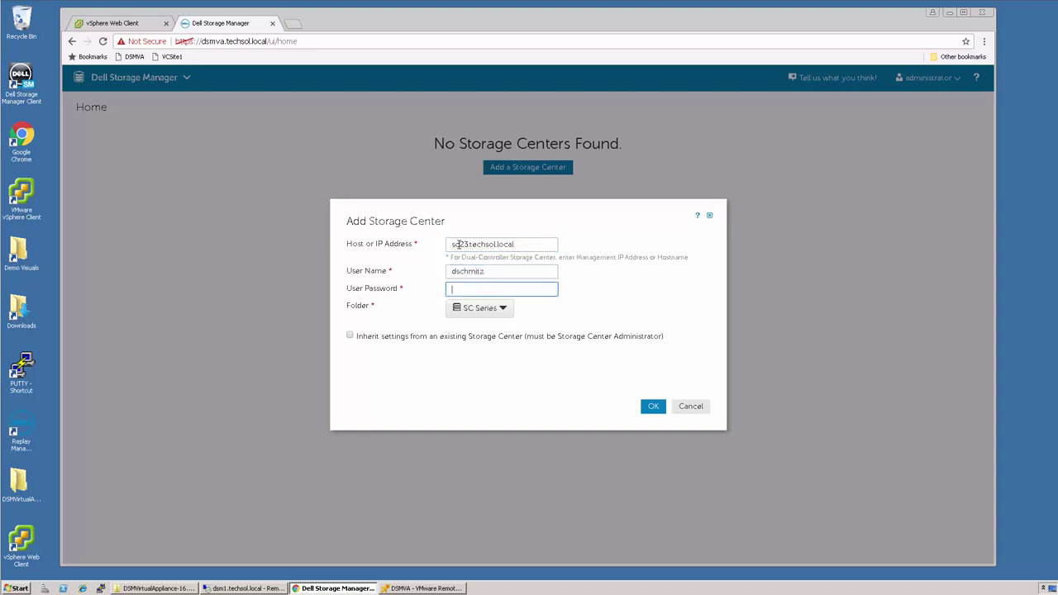
type("password")
left_click(654, 406)
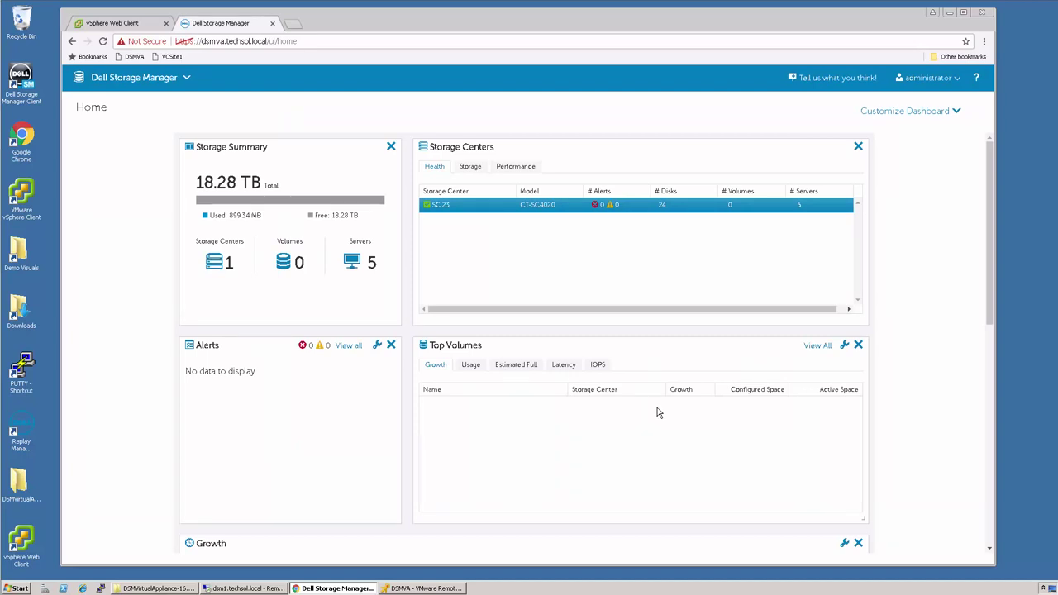
left_click(248, 588)
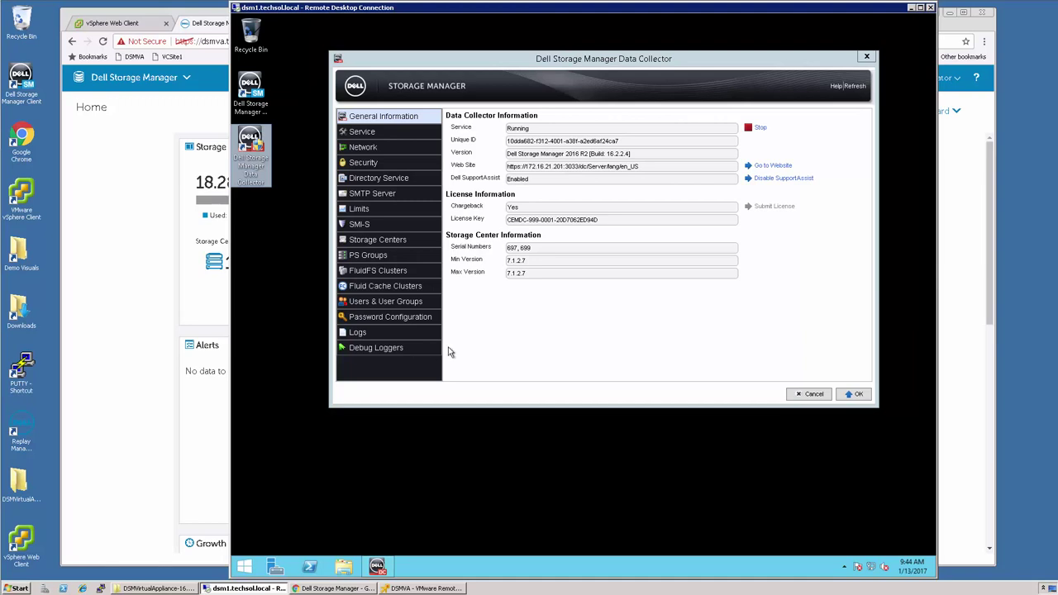
left_click(913, 10)
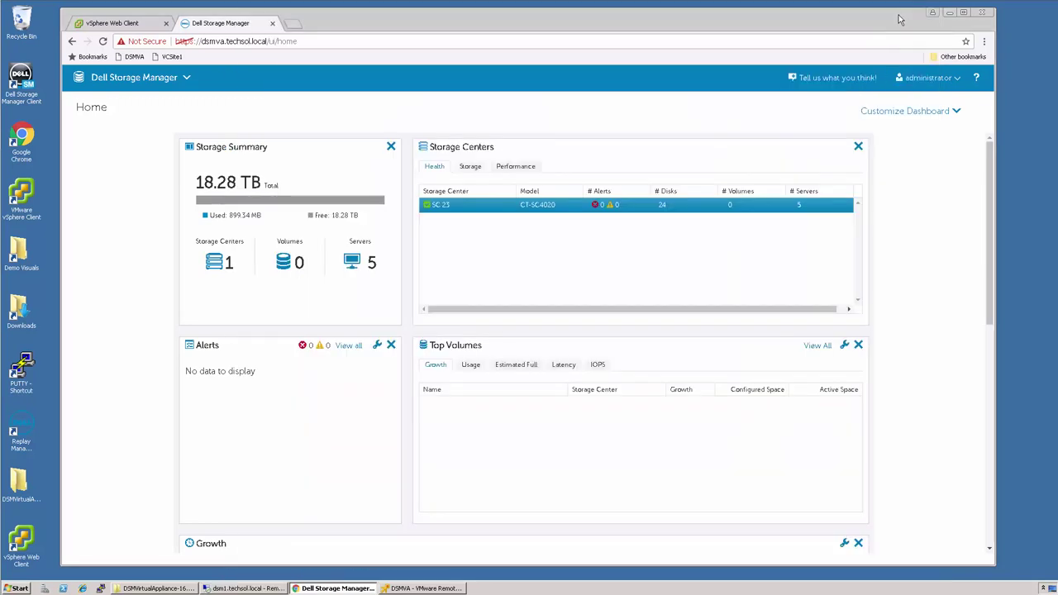
- Show the Data Collector Users page listing SC 23 and its administrator mapping
left_click(185, 80)
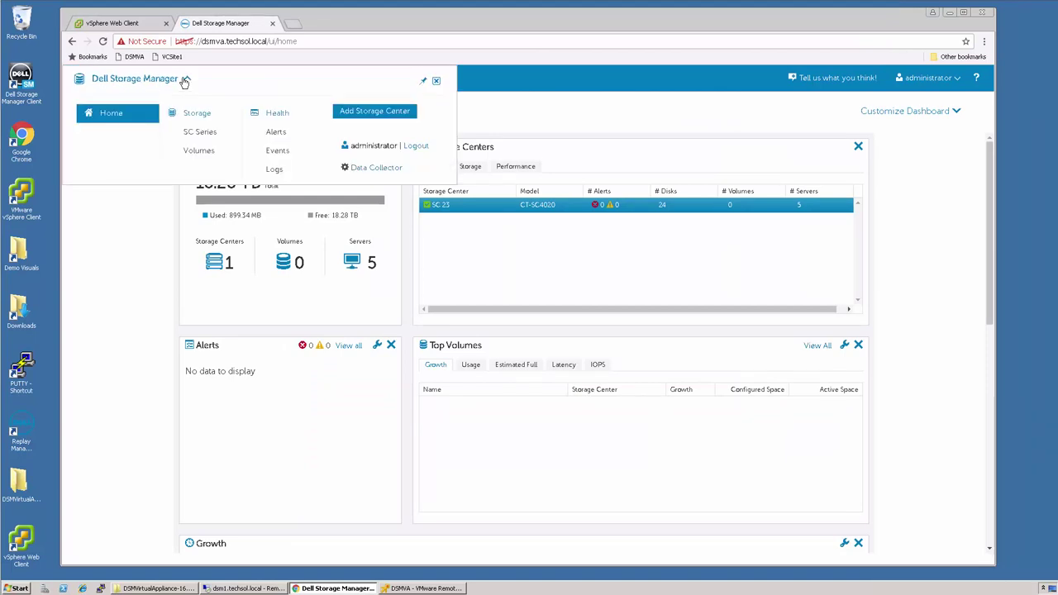
left_click(372, 168)
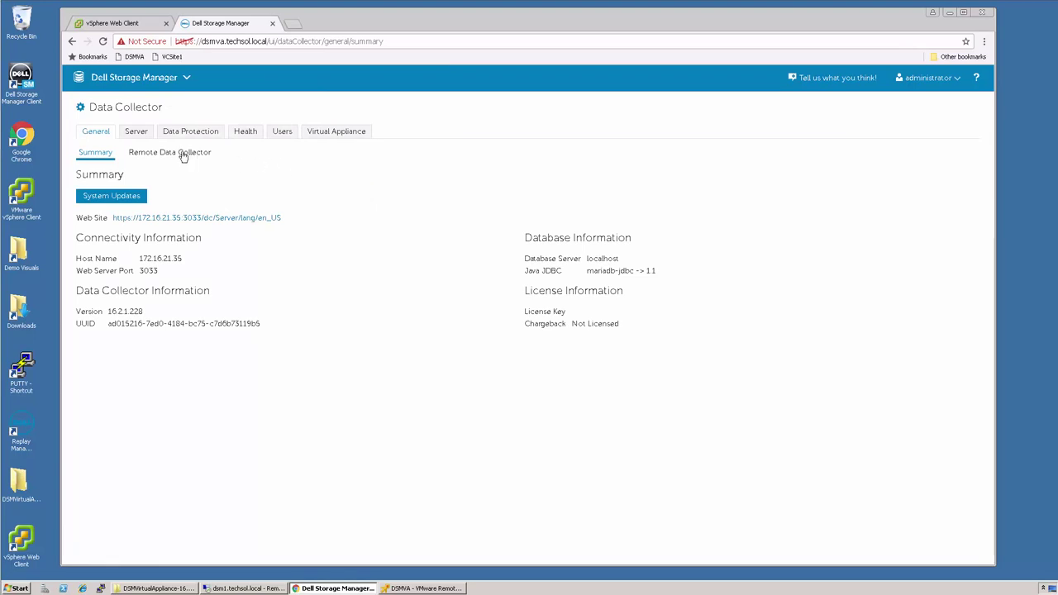
left_click(283, 133)
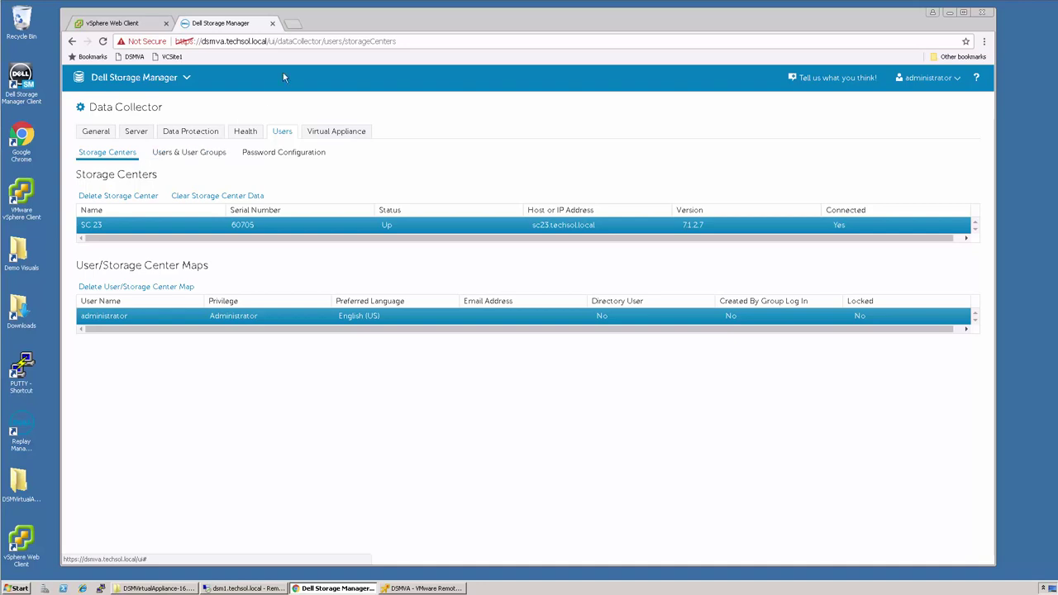
- In a new Chrome tab, go to the dsmva.techsol.local Storage Manager site
left_click(295, 26)
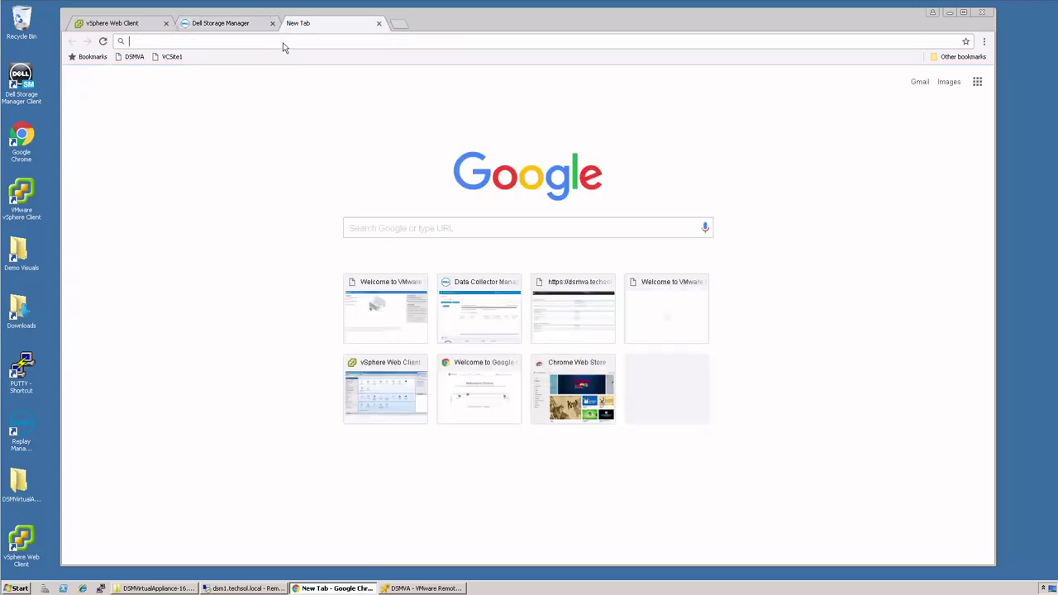
type("dsmva.techsol.local")
key("Return")
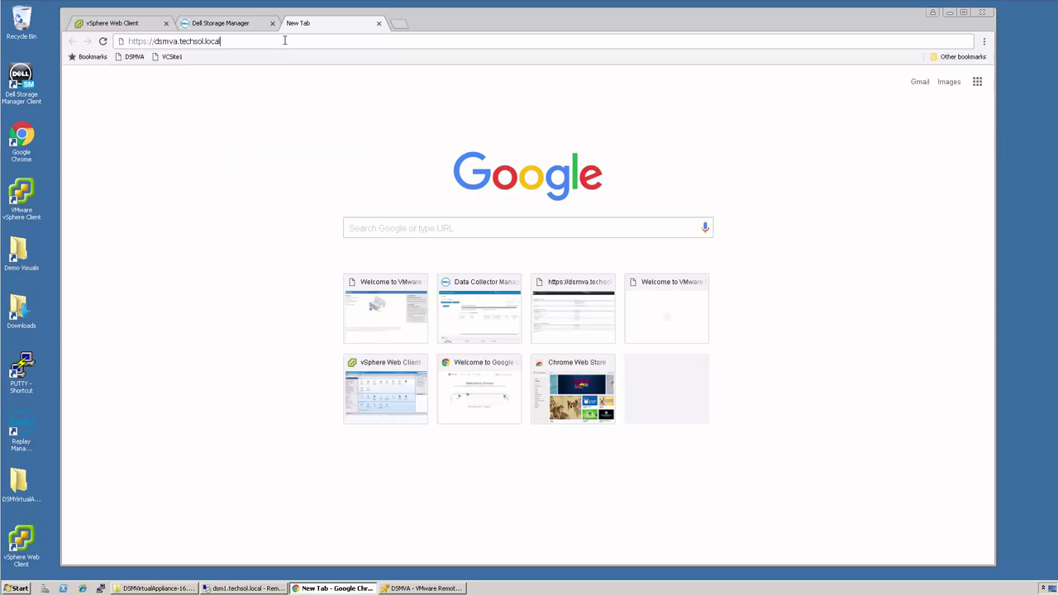